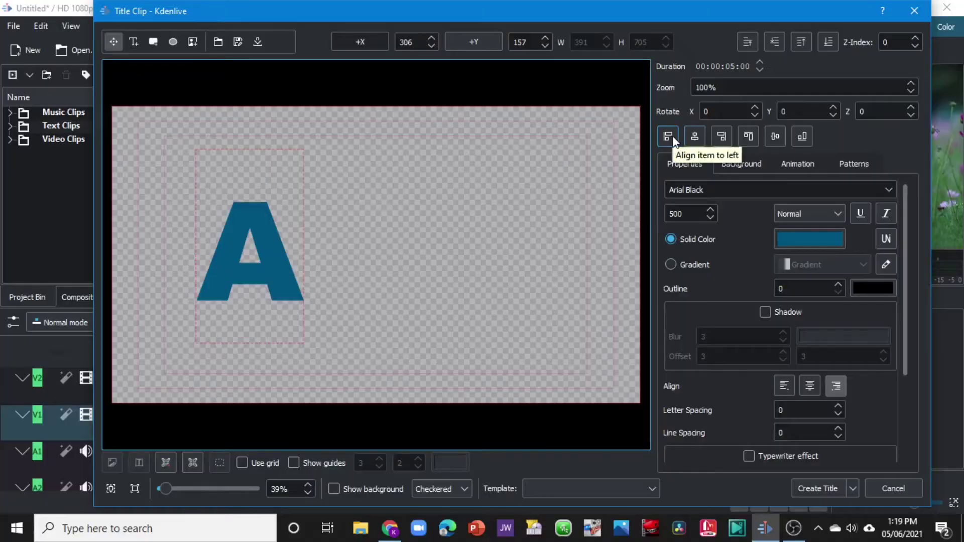
Step: Align the letter A, drag it to the left of the frame and set its Z rotation to 25
left_click(723, 135)
left_click(726, 133)
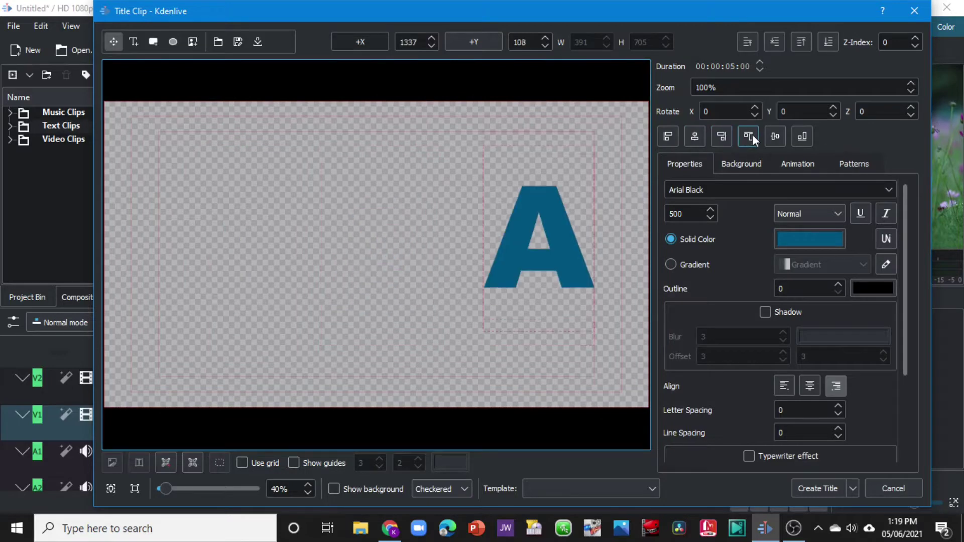
left_click_drag(539, 246, 279, 240)
left_click(864, 112)
type("25")
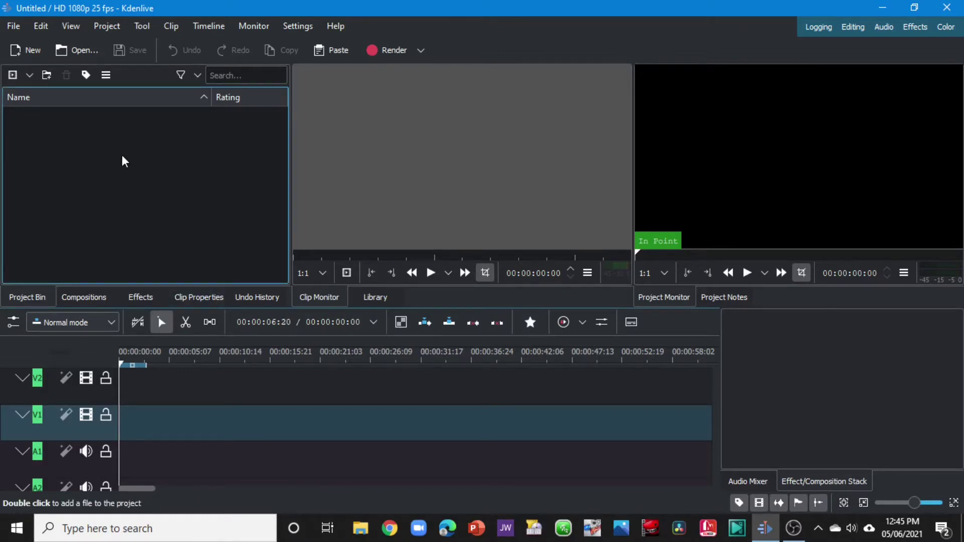
right_click(92, 129)
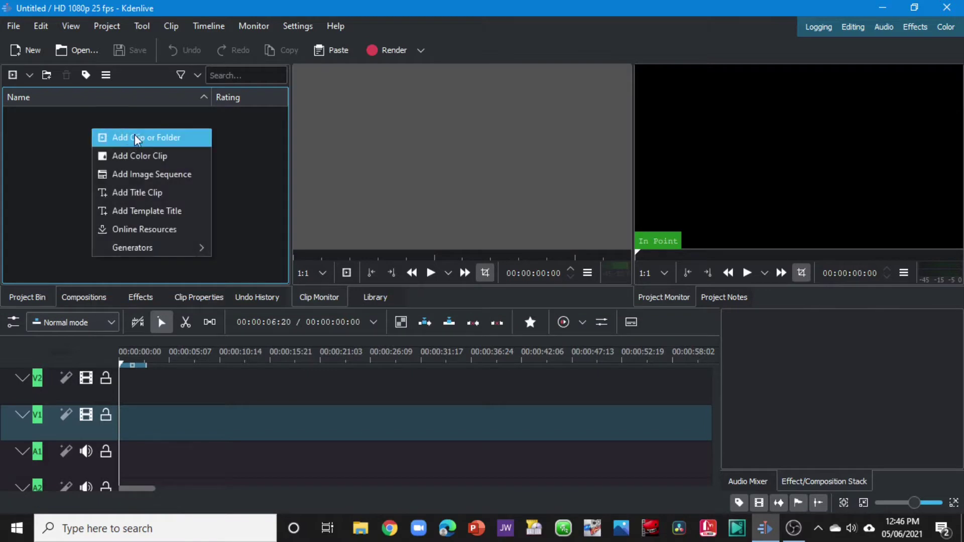
left_click(72, 137)
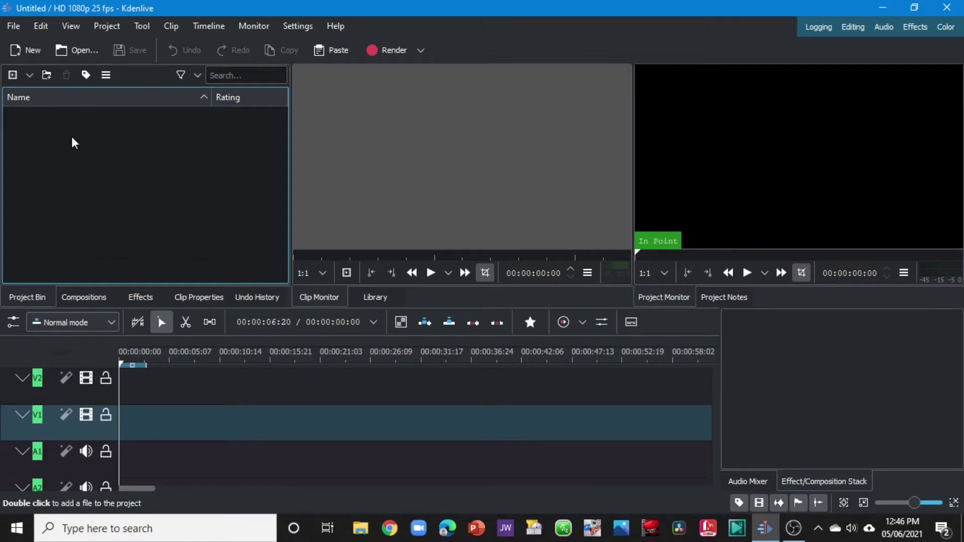
left_click(31, 80)
left_click(102, 23)
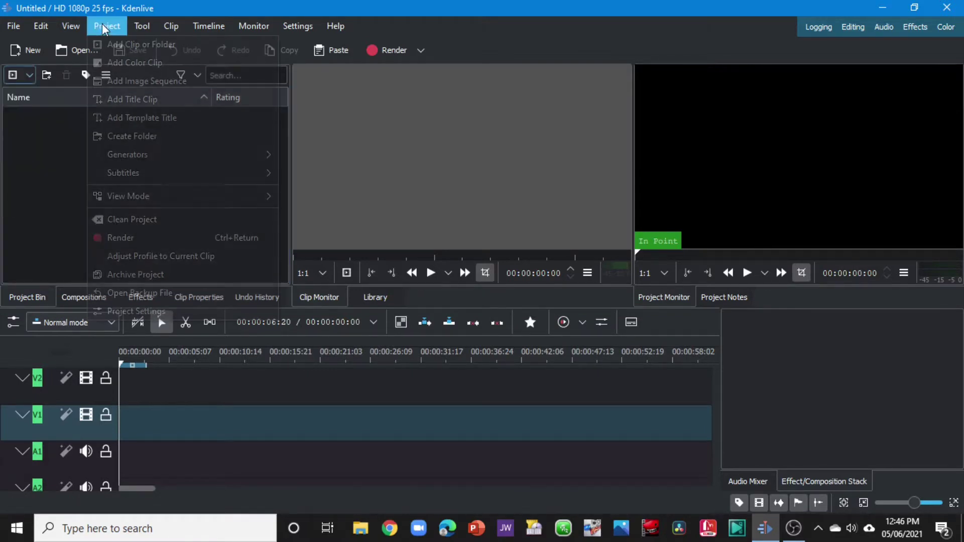
left_click(49, 127)
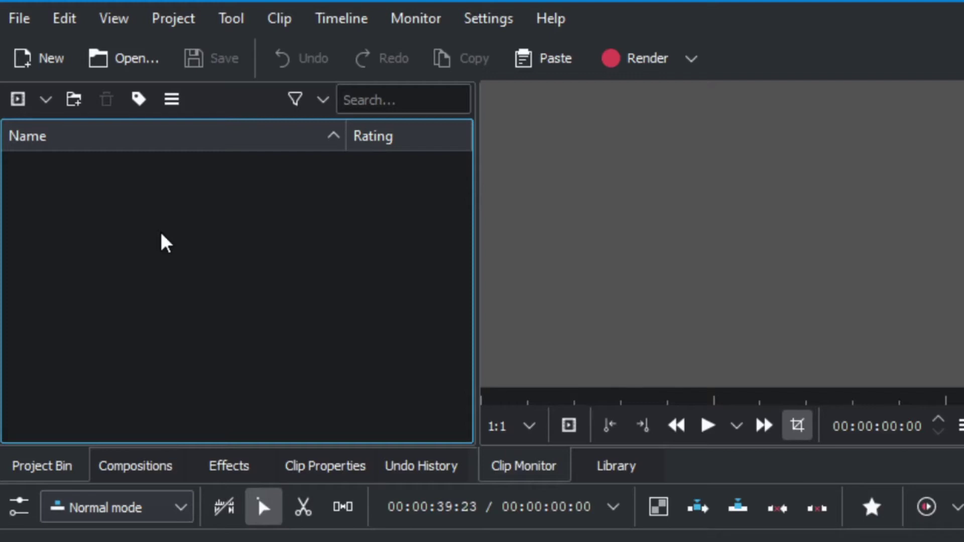
Step: Import the Music Clips and Video Clips folders from the Quick Start directory into the bin
right_click(124, 183)
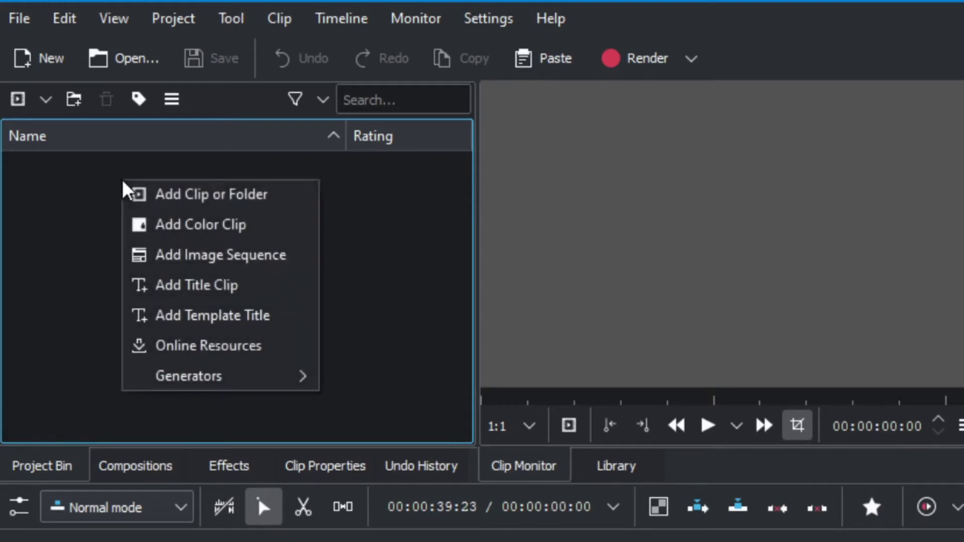
left_click(210, 200)
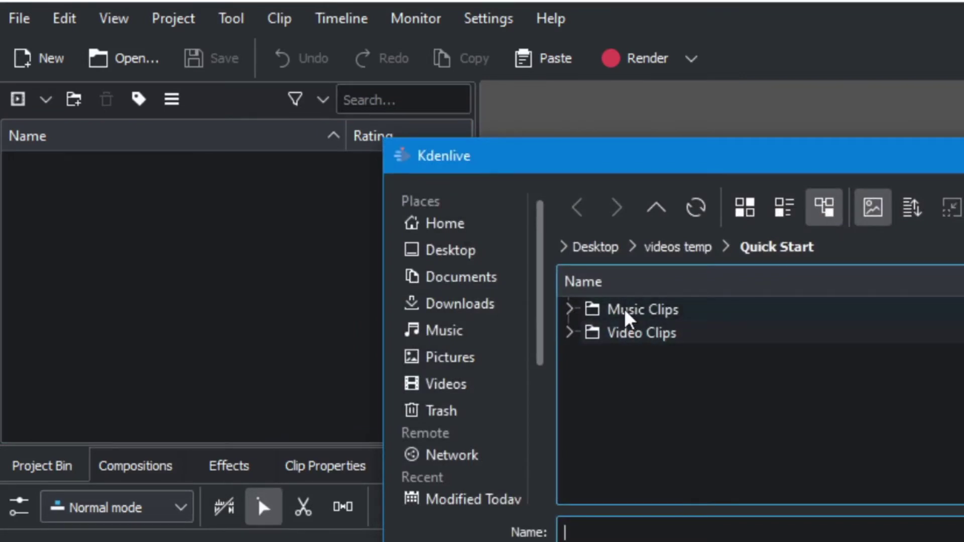
left_click(626, 315)
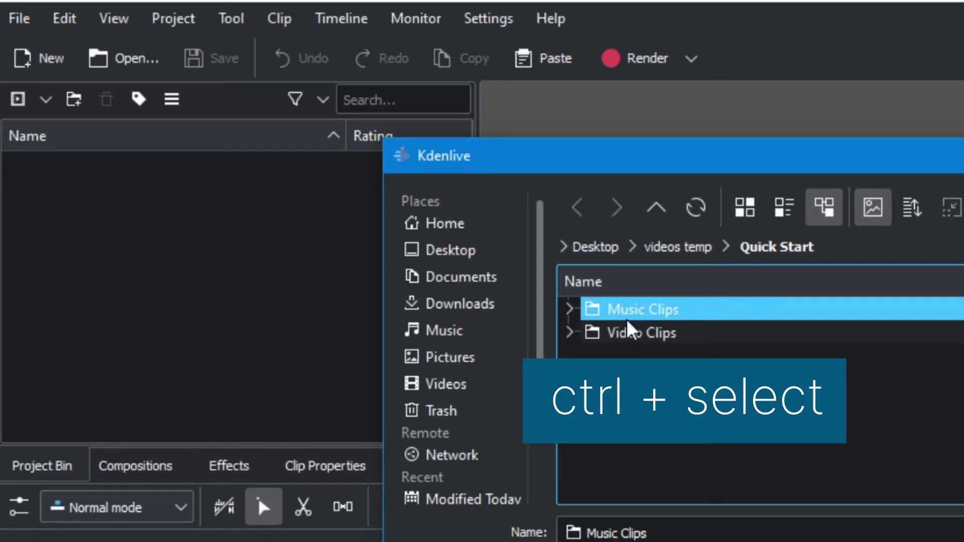
left_click(638, 337, "ctrl")
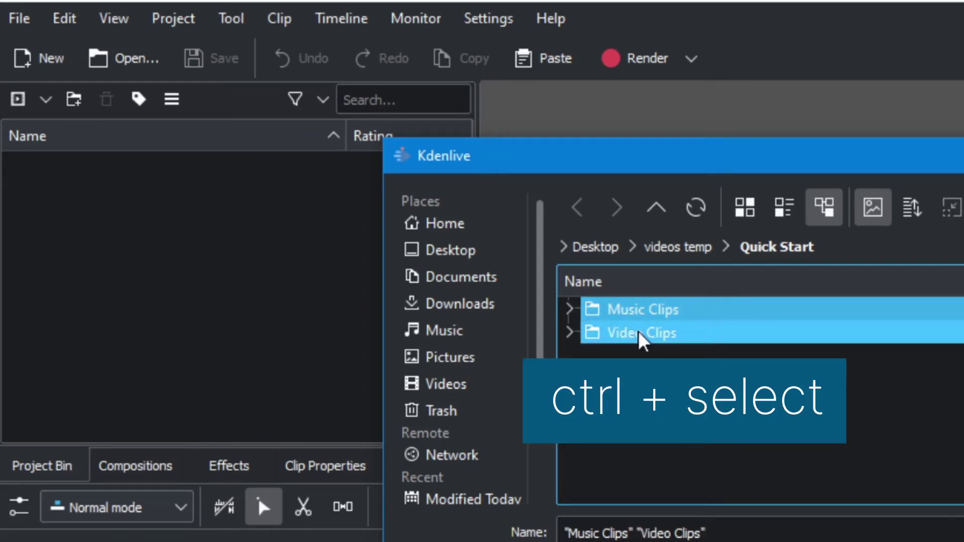
key("Return")
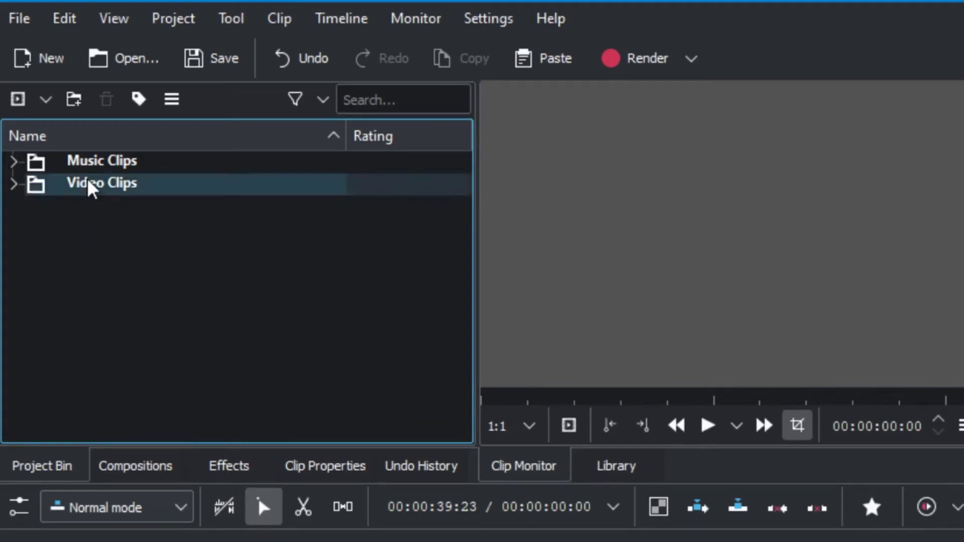
Step: Create a new Project Bin folder named Text Clips
left_click(73, 107)
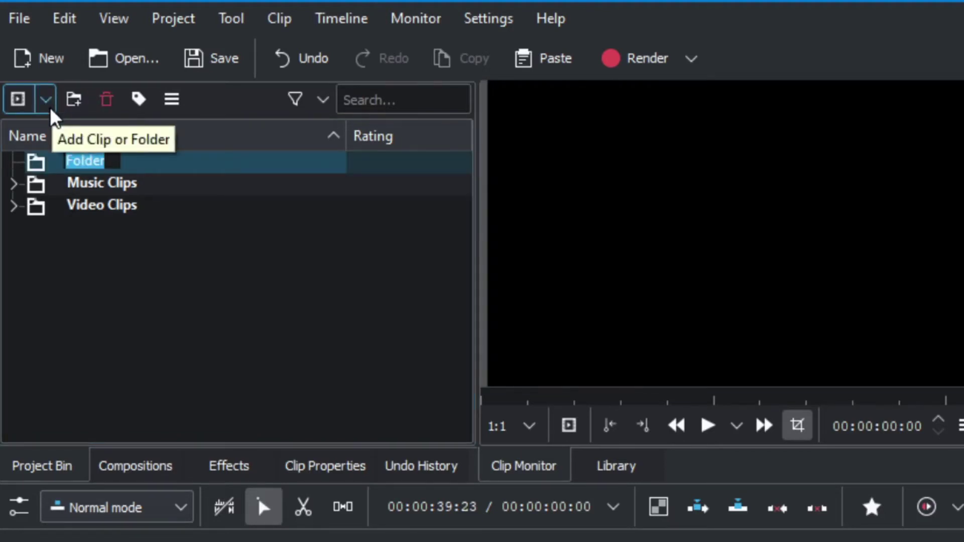
type("Text Clips")
key("Return")
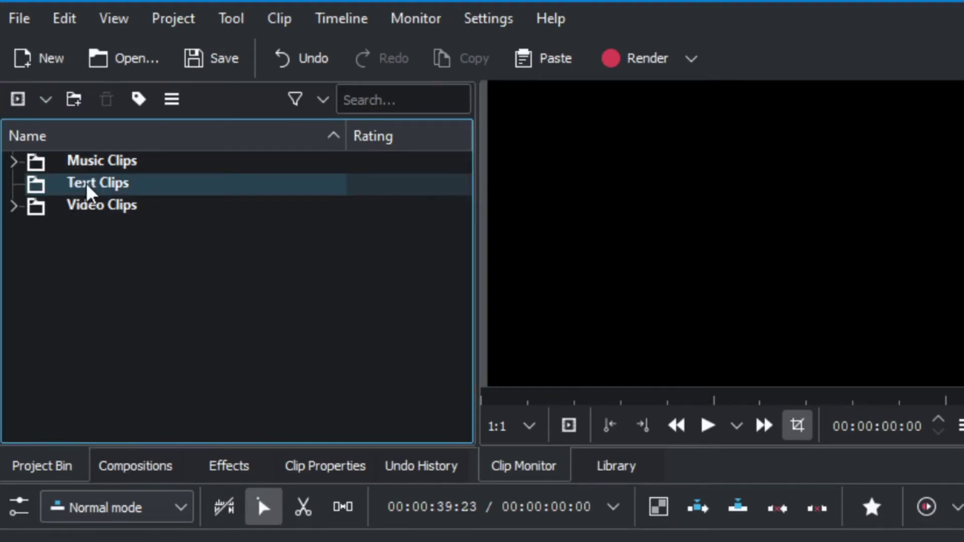
Step: Expand the Video Clips folder and select the Autumn - 1990.mp4 clip
left_click(101, 163)
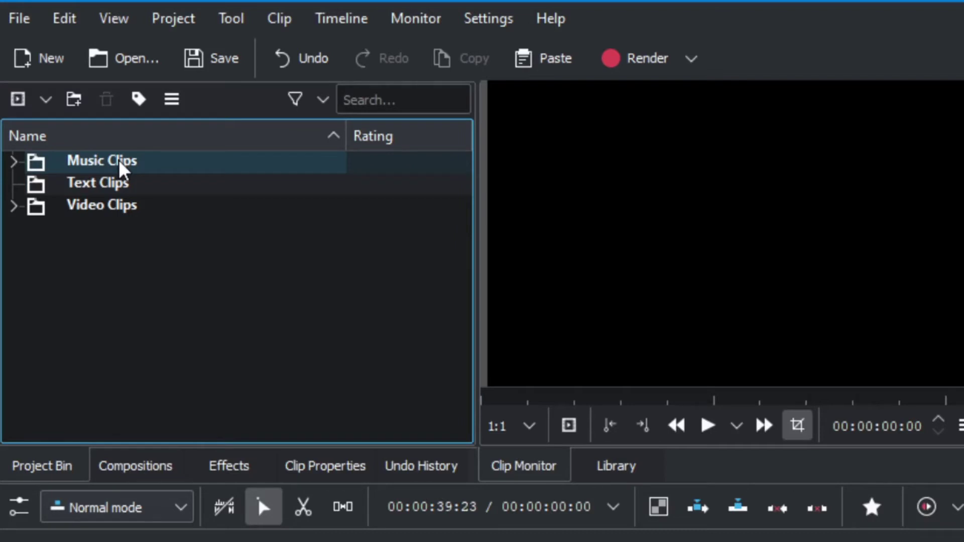
left_click(103, 185)
left_click(104, 211)
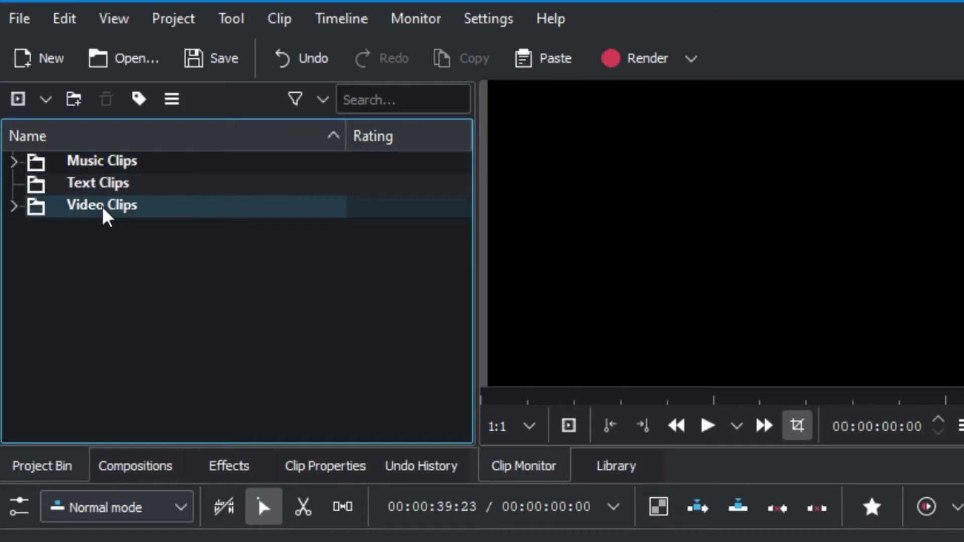
left_click(14, 206)
left_click(82, 243)
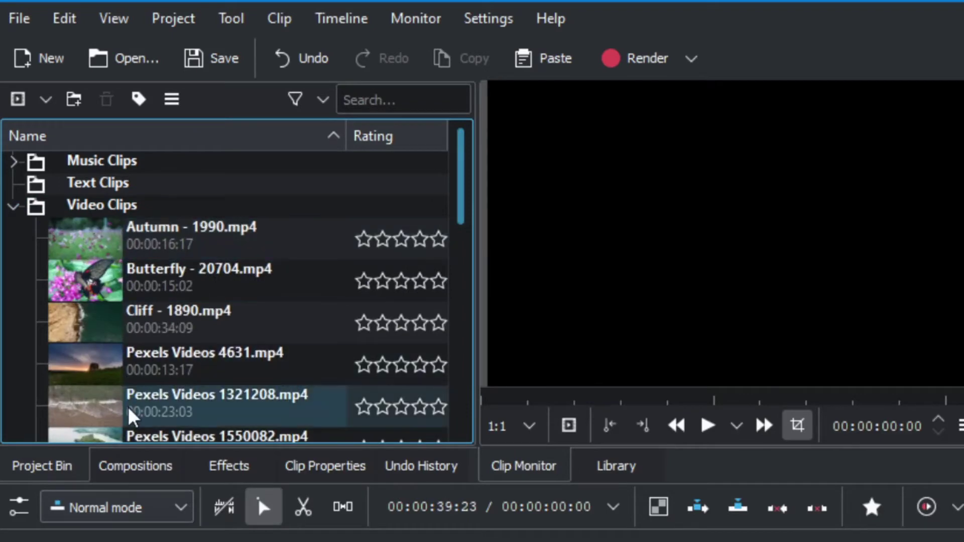
Step: Browse the Video Clips and Music Clips folders, then load Autumn - 1990.mp4 into the Clip Monitor
left_click(133, 278)
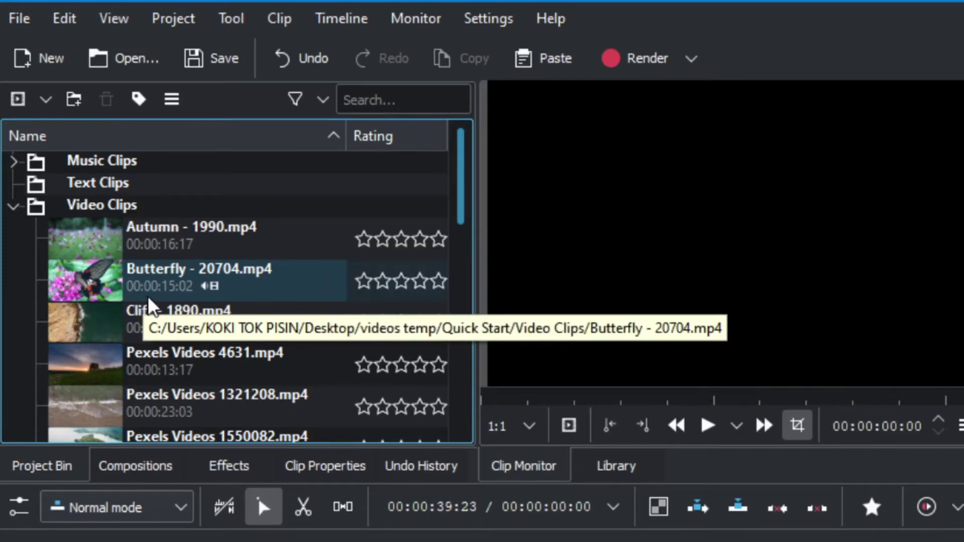
left_click(14, 206)
left_click(14, 160)
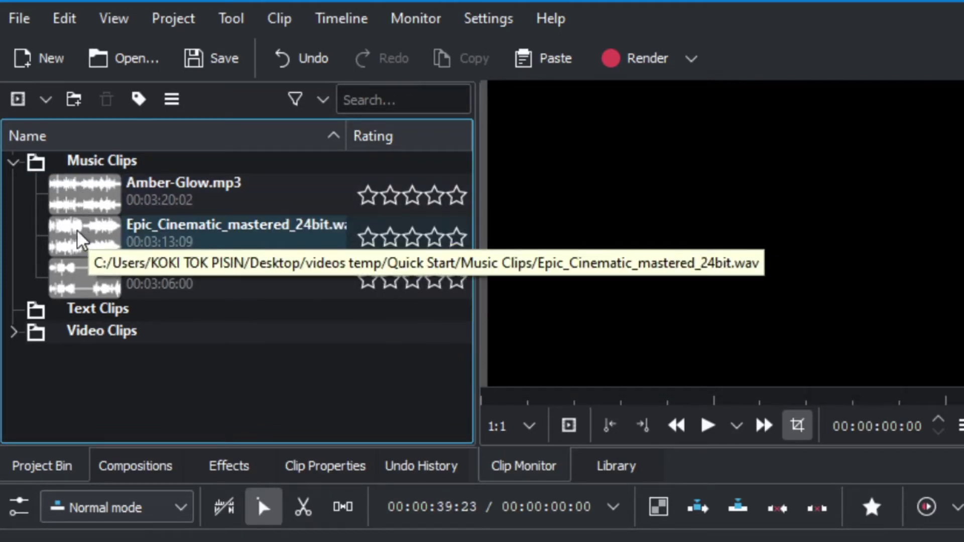
left_click(14, 170)
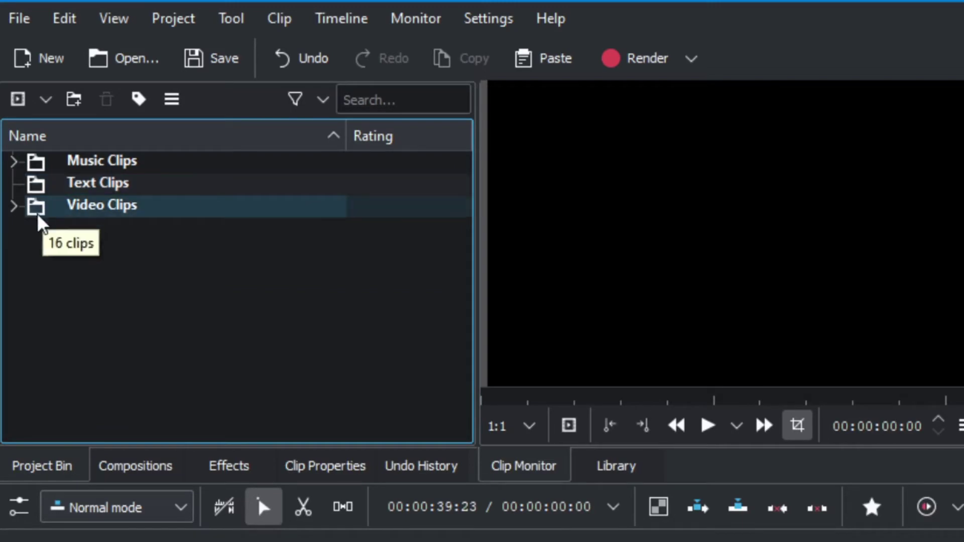
left_click(14, 207)
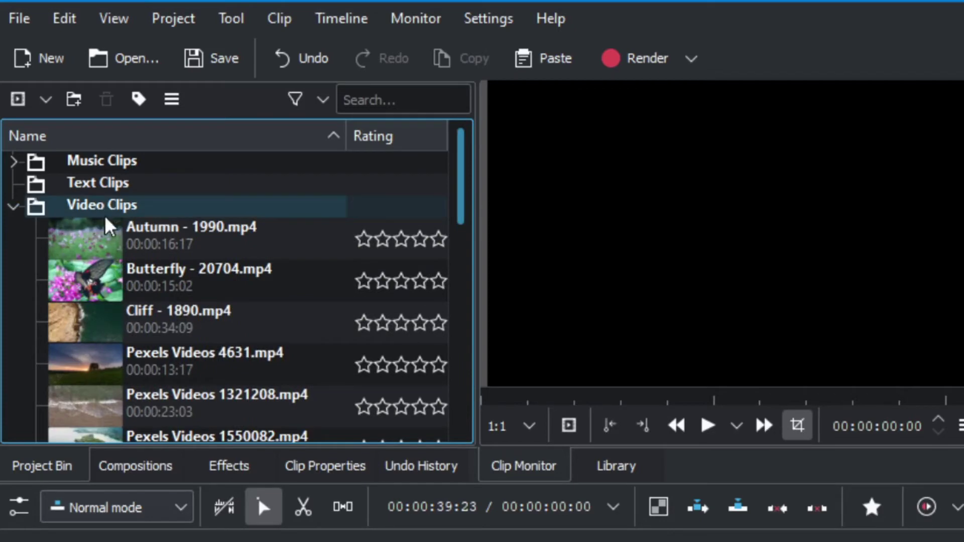
left_click(100, 247)
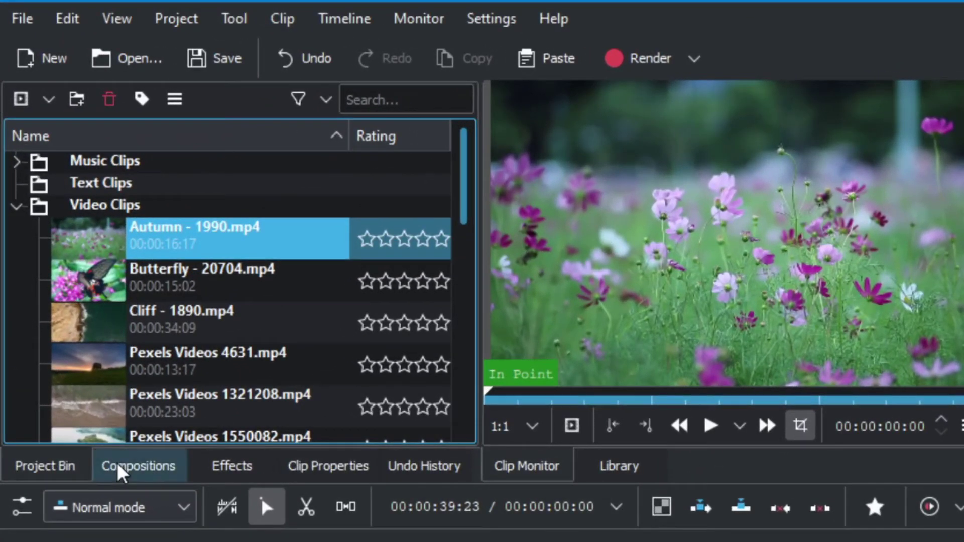
Step: Inspect the Autumn clip's file properties and play it in the Clip Monitor
left_click(344, 468)
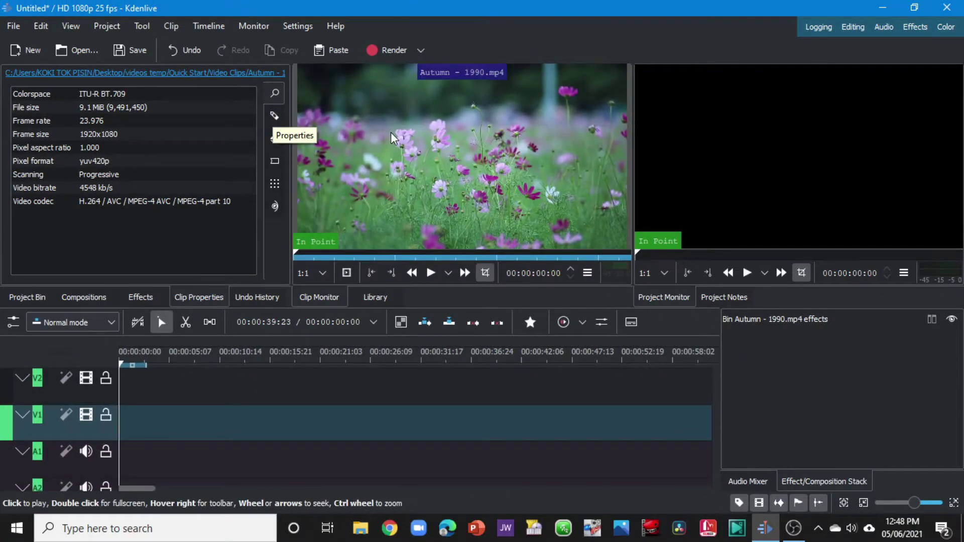
left_click(32, 298)
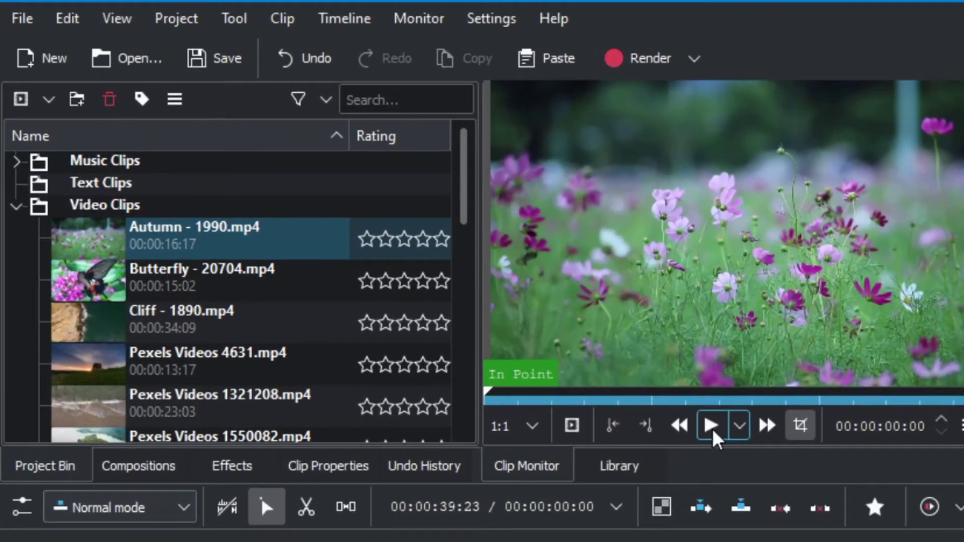
left_click(712, 426)
left_click(711, 427)
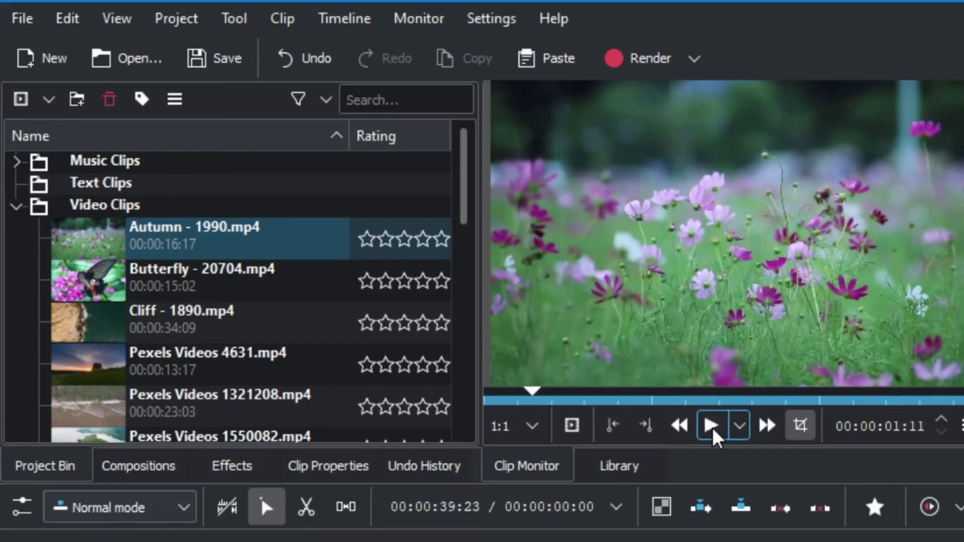
Step: Mark the Autumn clip's in point and set its zone out at 00:00:10:02
left_click(609, 426)
left_click_drag(536, 396, 824, 400)
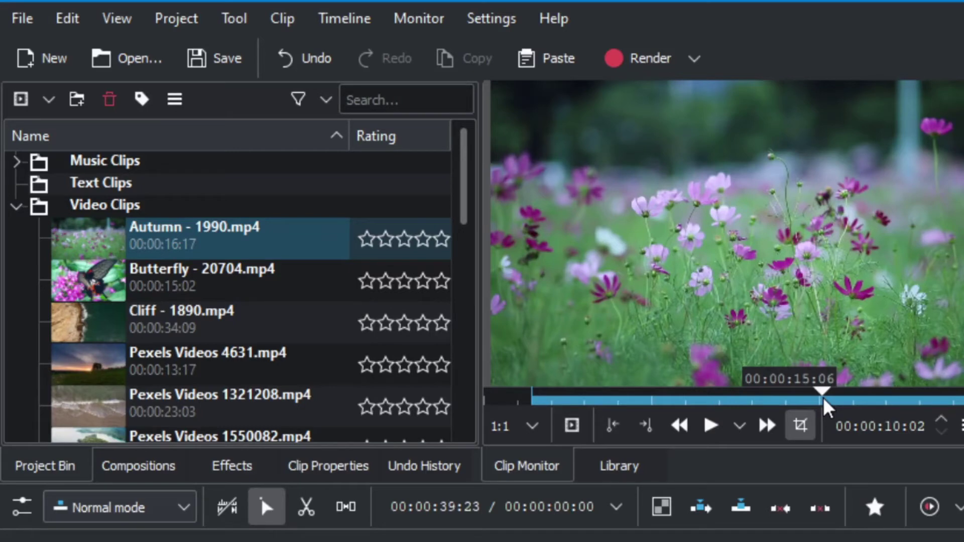
left_click(647, 433)
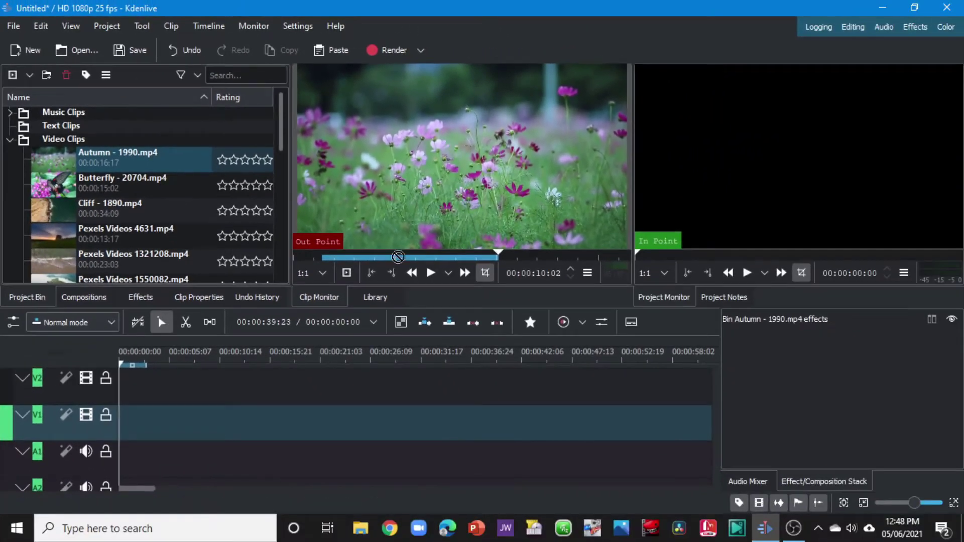
Step: Place the trimmed Autumn zone at the start of V1, followed by Butterfly - 20704.mp4
left_click_drag(513, 158, 393, 451)
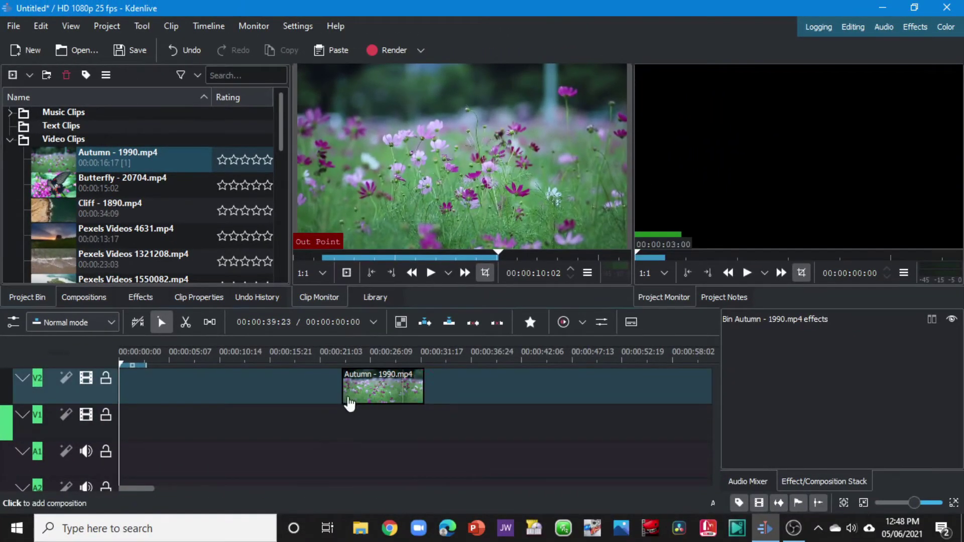
left_click_drag(363, 375, 145, 425)
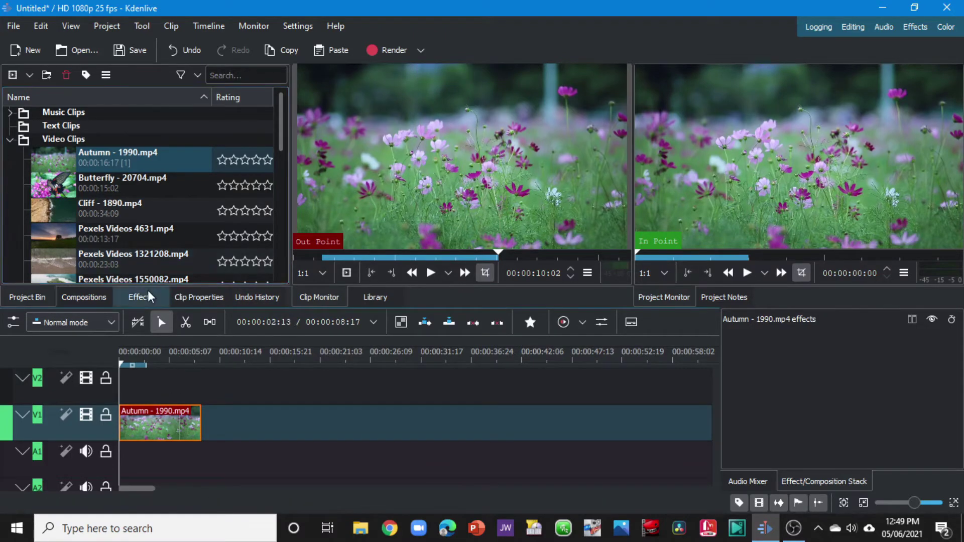
left_click(51, 179)
left_click_drag(47, 188, 246, 427)
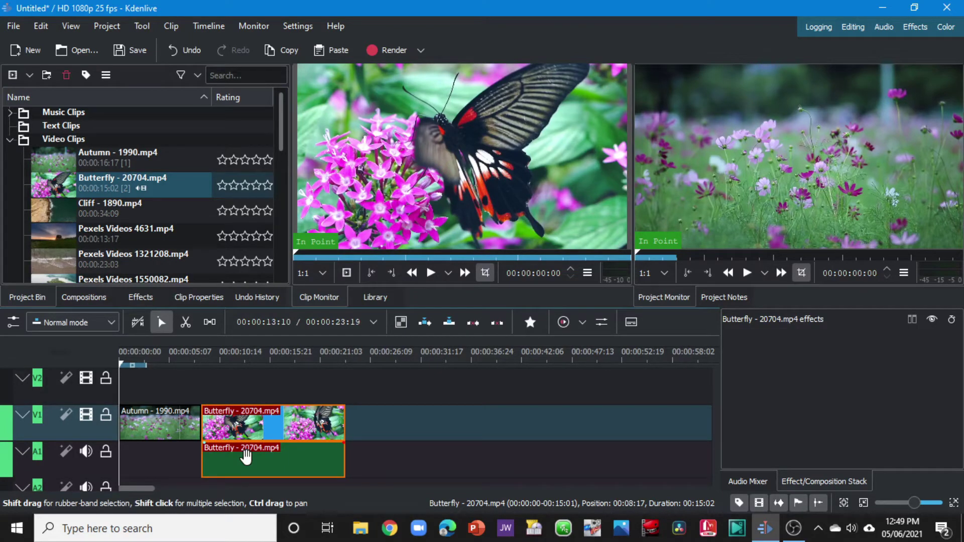
Step: Try ungrouping the Butterfly video and audio using the group keyboard shortcuts
key("ctrl+shift+g")
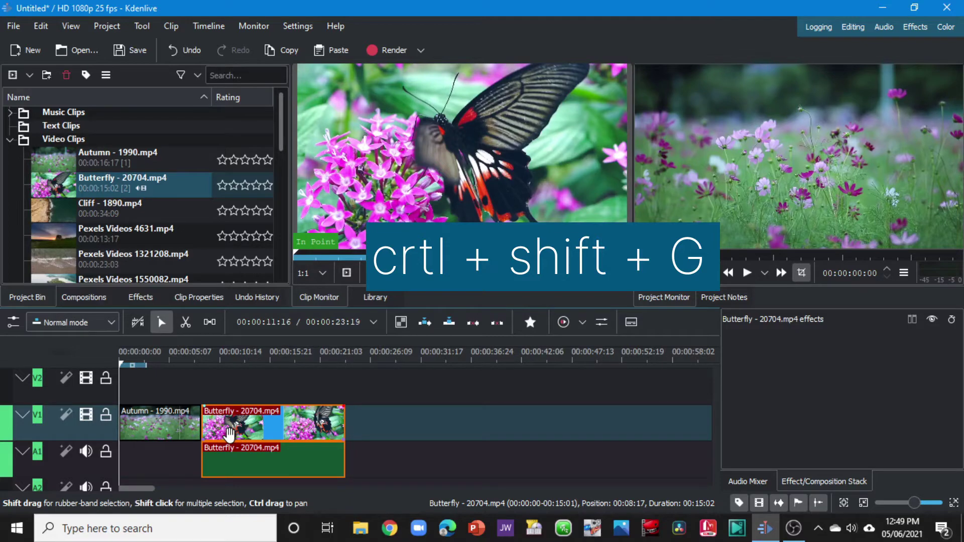
key("ctrl+shift+g")
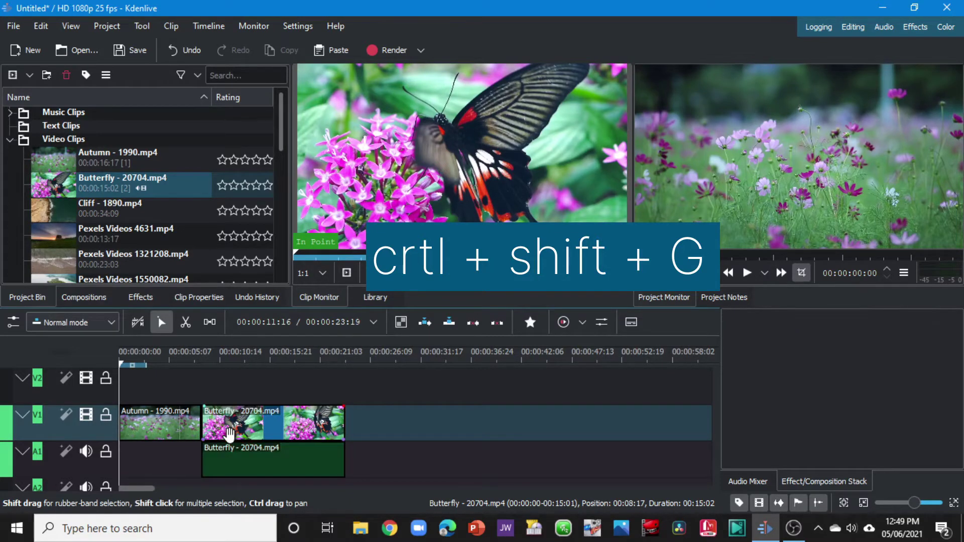
left_click(254, 450)
left_click(266, 424, "shift")
key("ctrl+g")
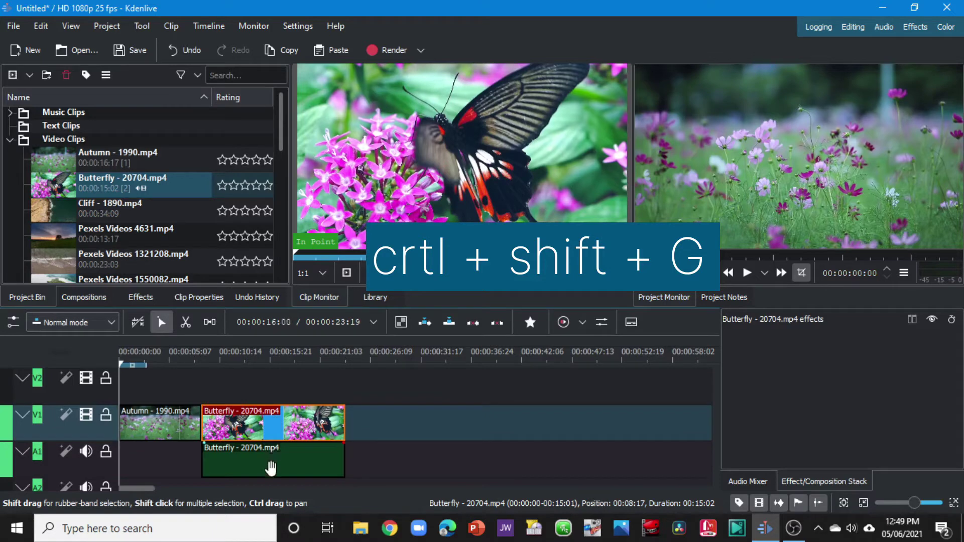
left_click(271, 468)
key("ctrl+shift+g")
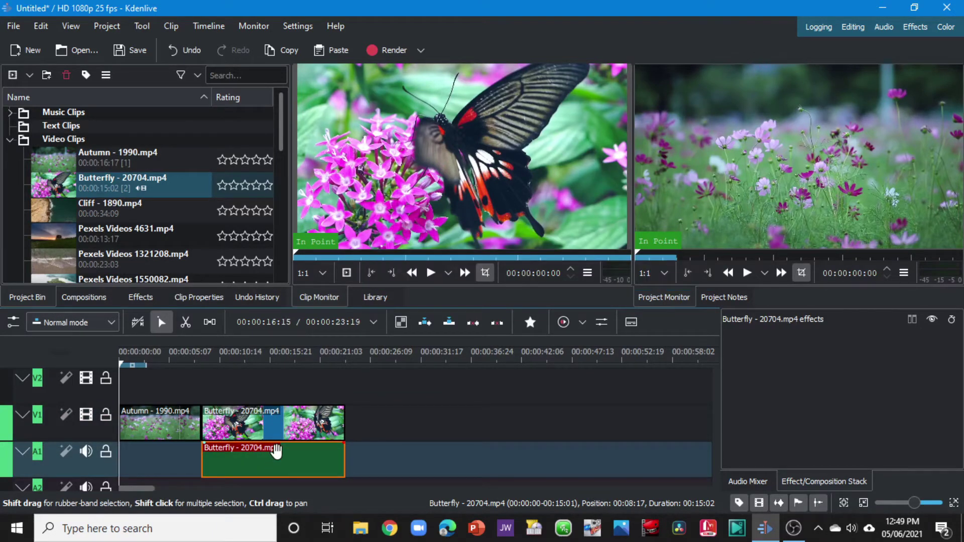
Step: Ungroup the Butterfly clip and delete its audio from track A1
right_click(267, 443)
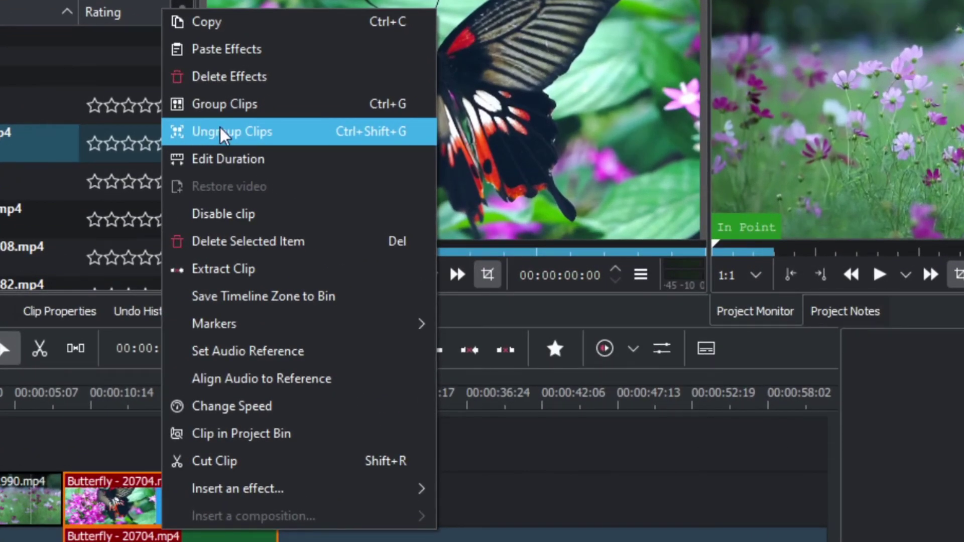
left_click(220, 132)
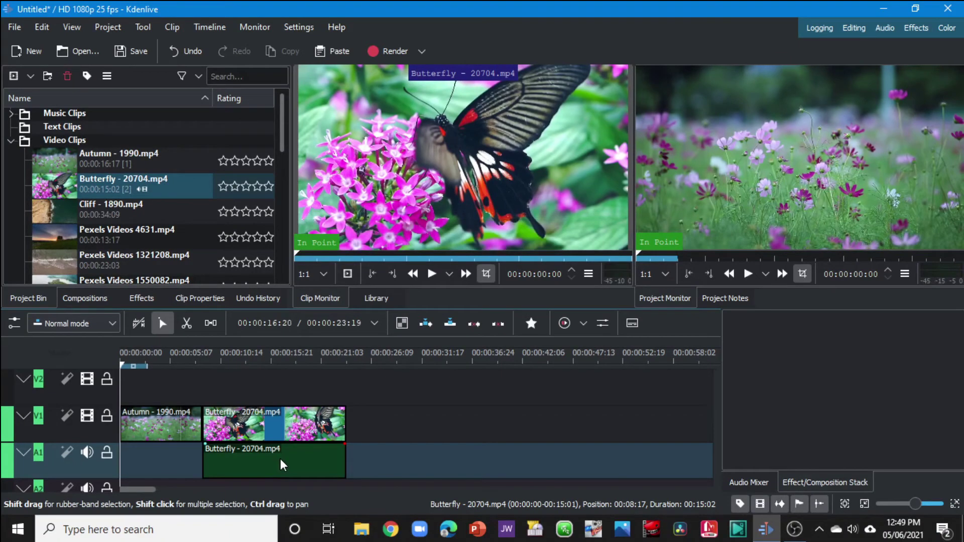
left_click(282, 464)
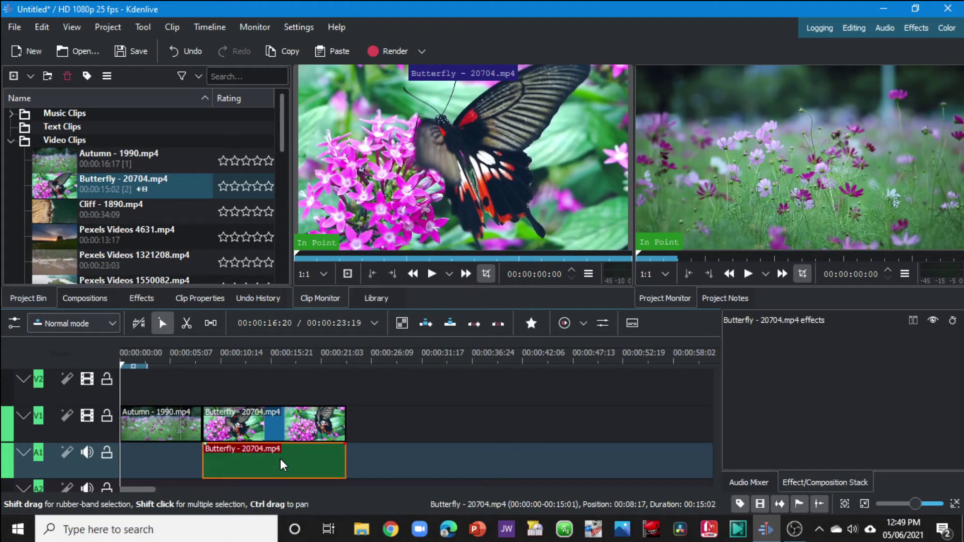
key("Delete")
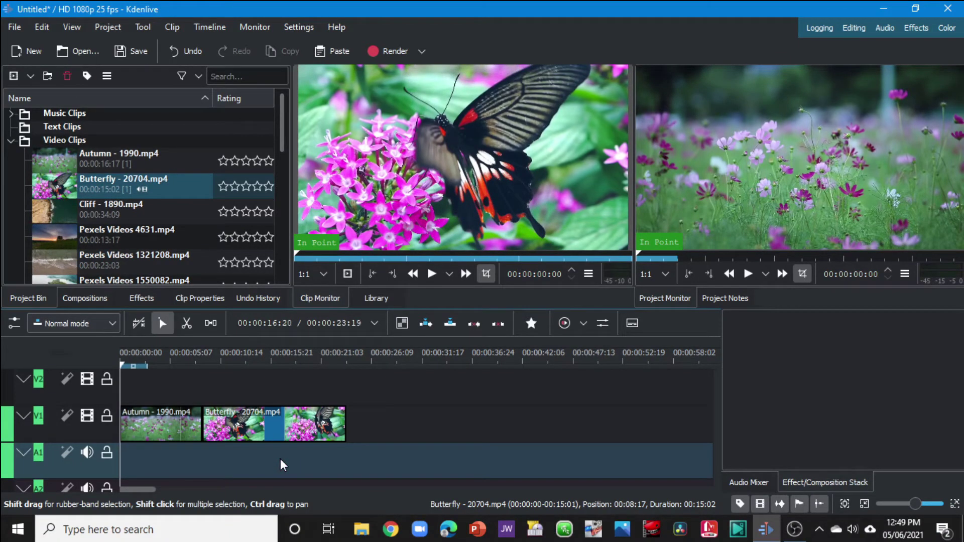
Step: Play the timeline from about 00:00:06:22 to check the result
left_click_drag(165, 377, 185, 378)
key("space")
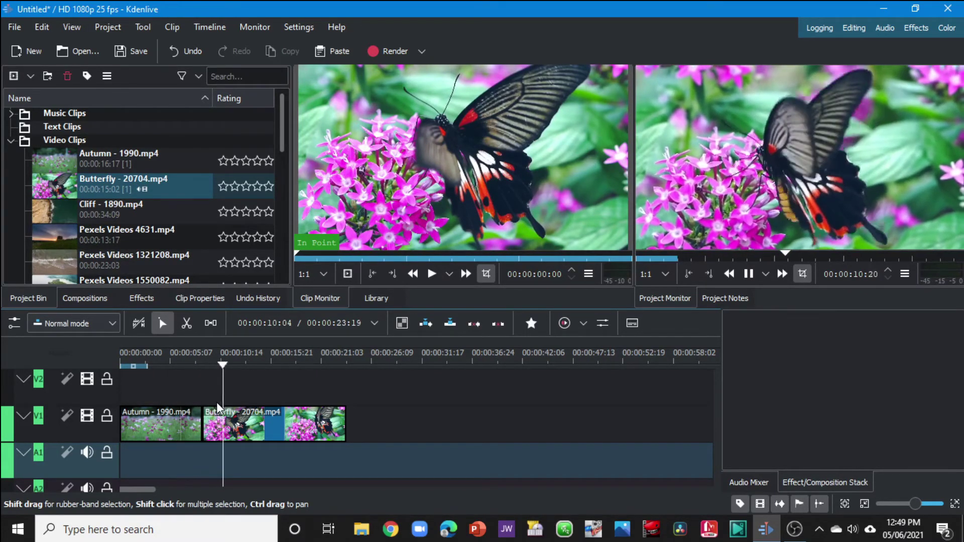
left_click(254, 418)
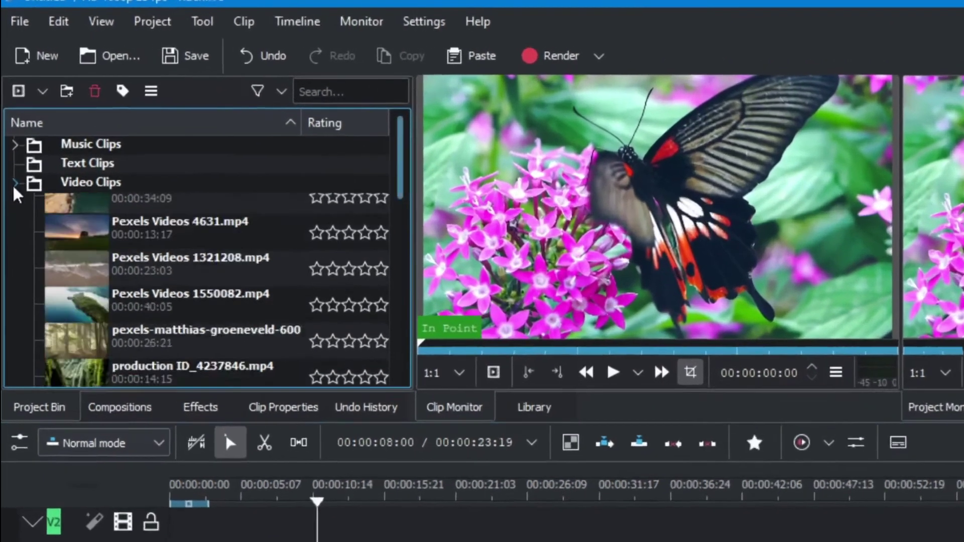
Step: Collapse the Video Clips folder and look through the bin's add-clip options
left_click(11, 142)
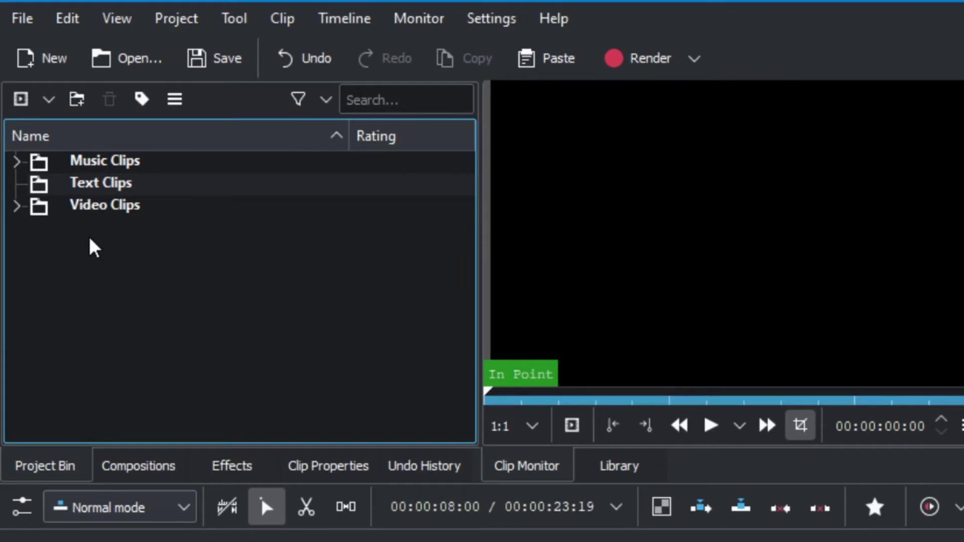
right_click(94, 247)
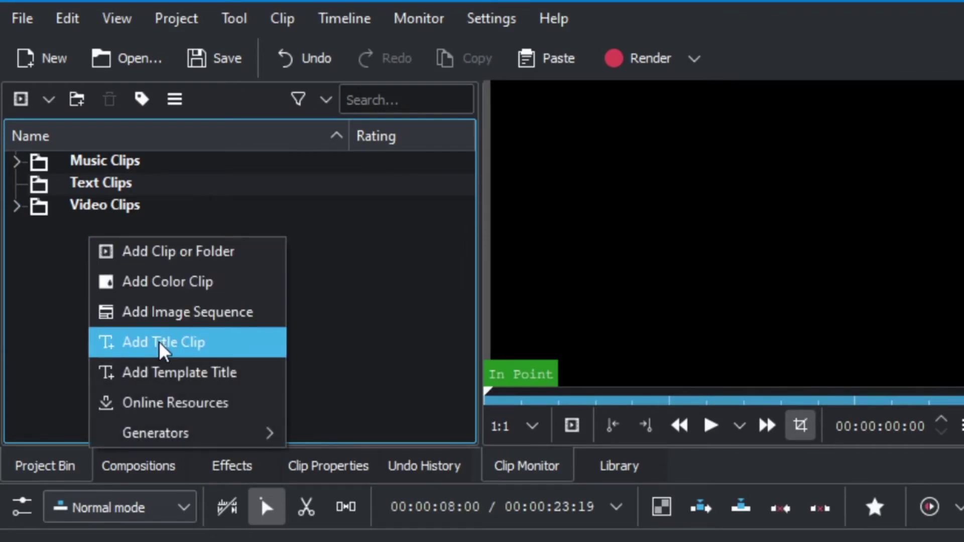
left_click(56, 336)
left_click(47, 100)
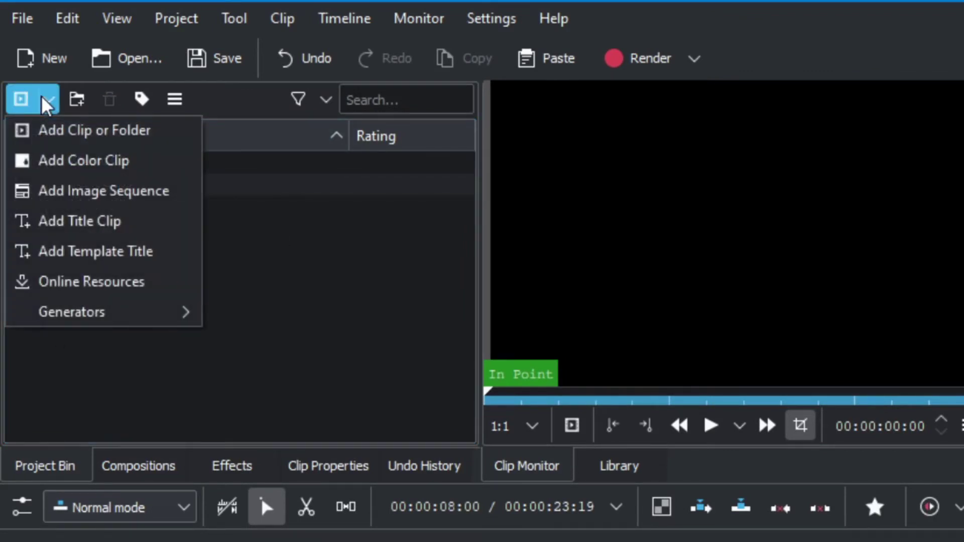
left_click(122, 372)
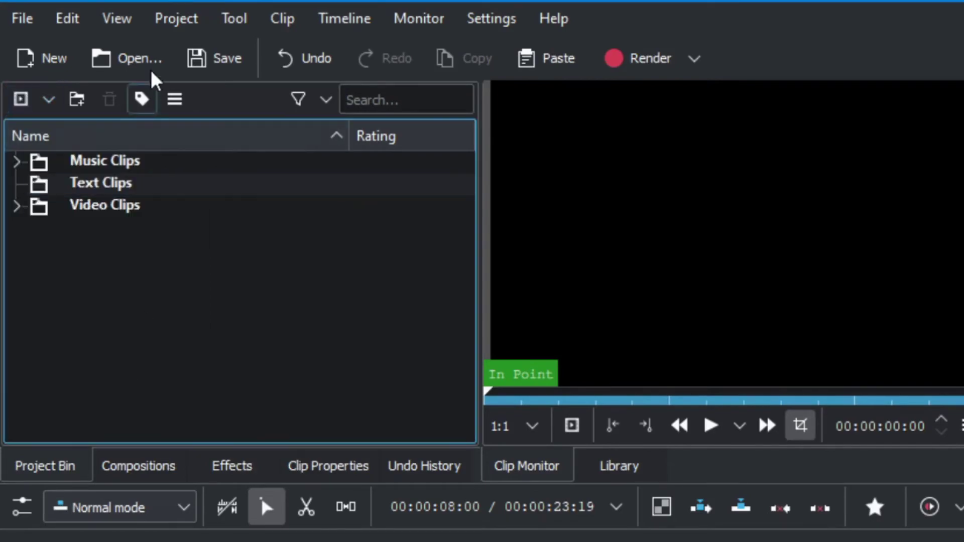
Step: Create the orange QUICK START title clip via Project > Add Title Clip and preview it
left_click(171, 23)
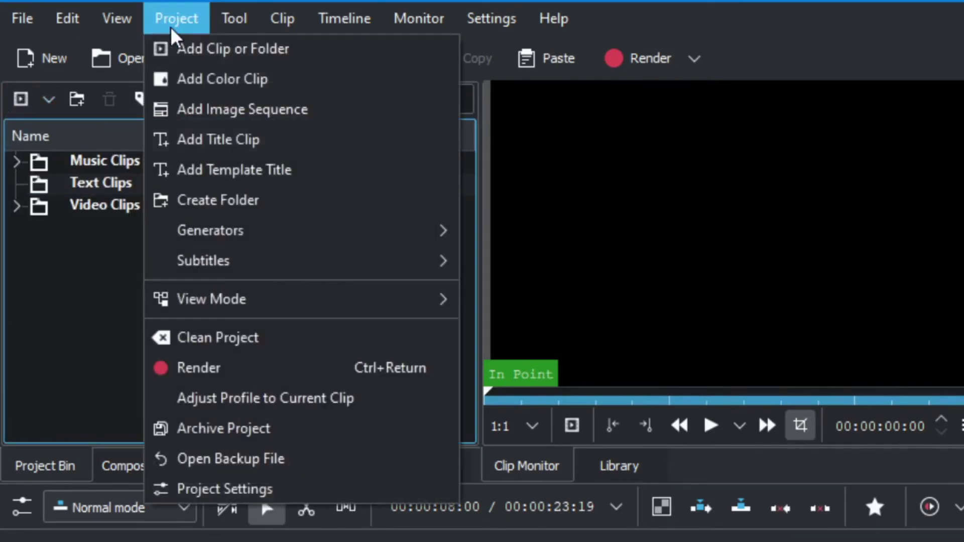
left_click(204, 138)
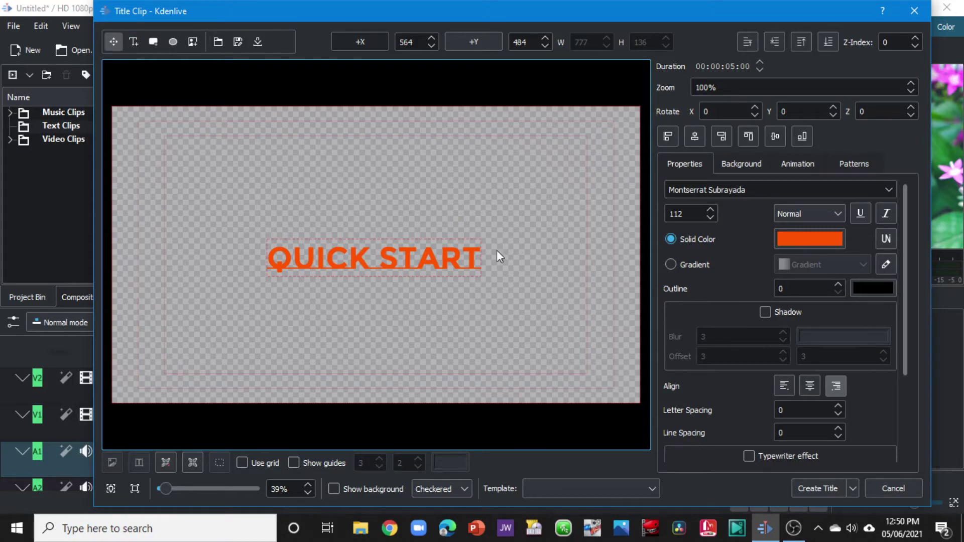
left_click_drag(424, 272, 400, 266)
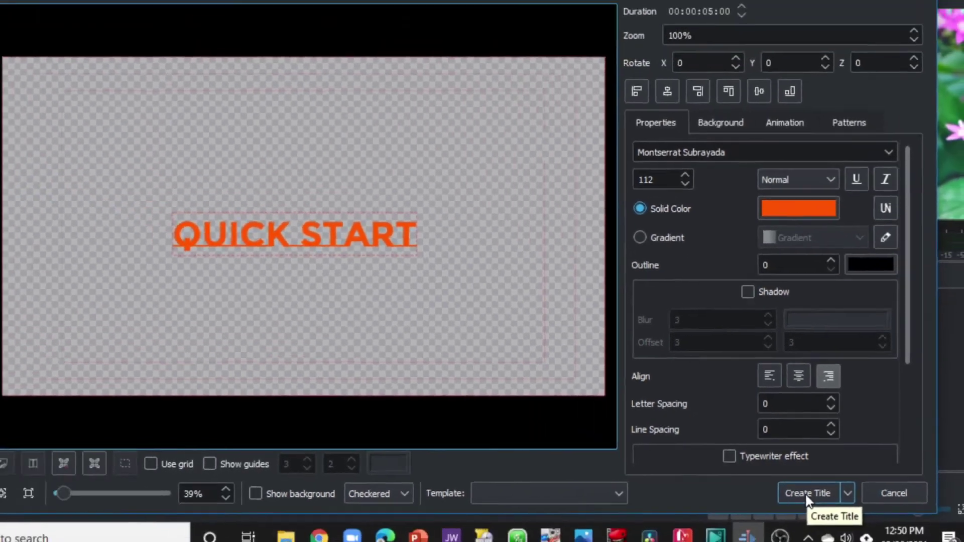
left_click(772, 510)
left_click(46, 169)
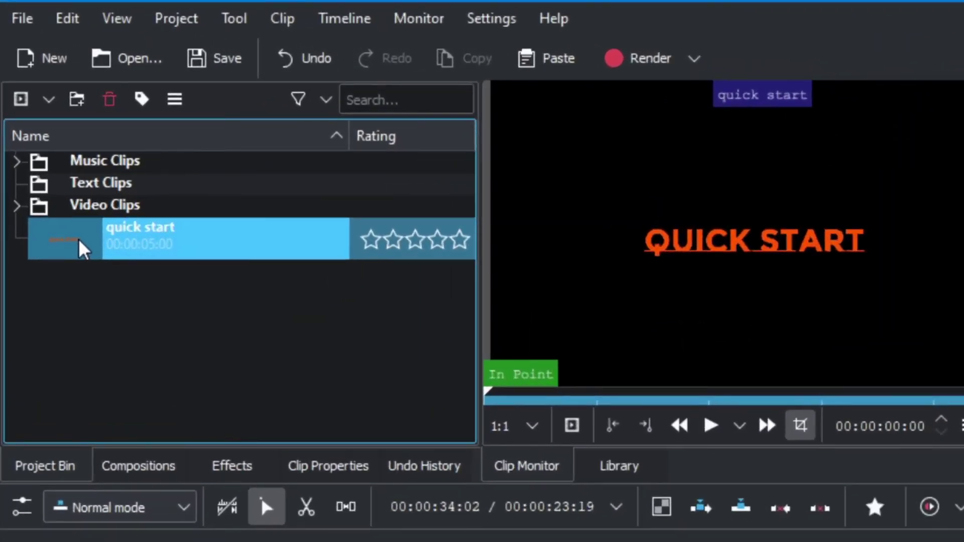
Step: File the quick start title into Text Clips and place it on V2 above Butterfly
left_click_drag(80, 246, 88, 196)
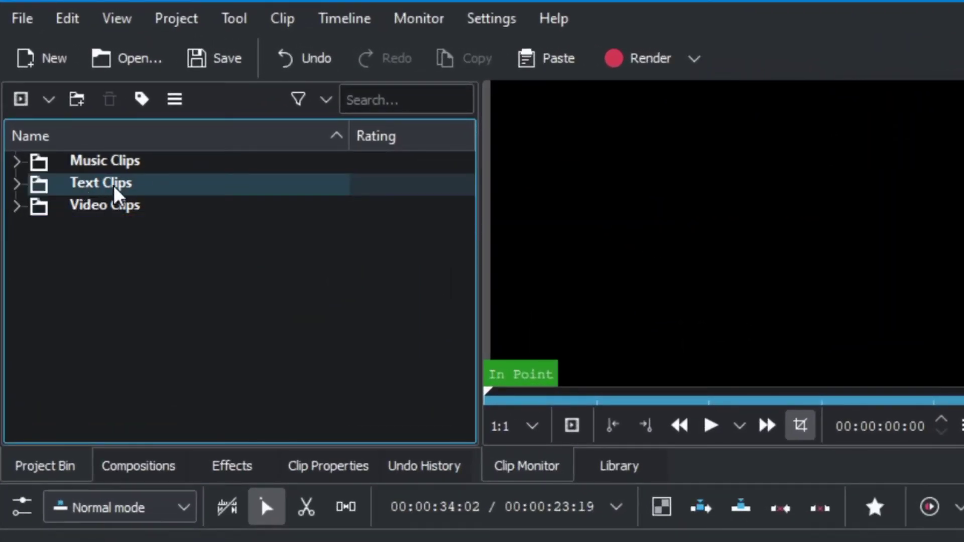
left_click(17, 185)
left_click_drag(118, 233, 423, 541)
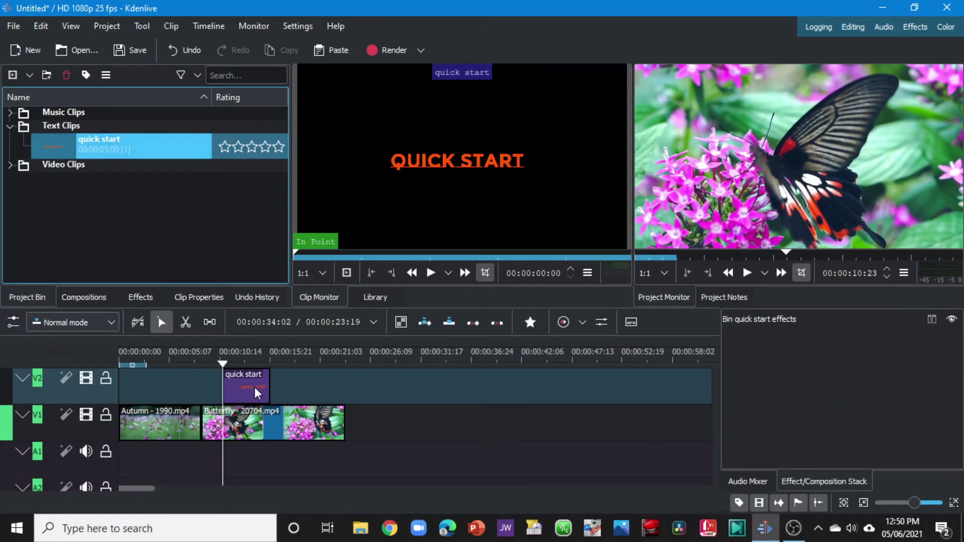
left_click_drag(257, 393, 252, 391)
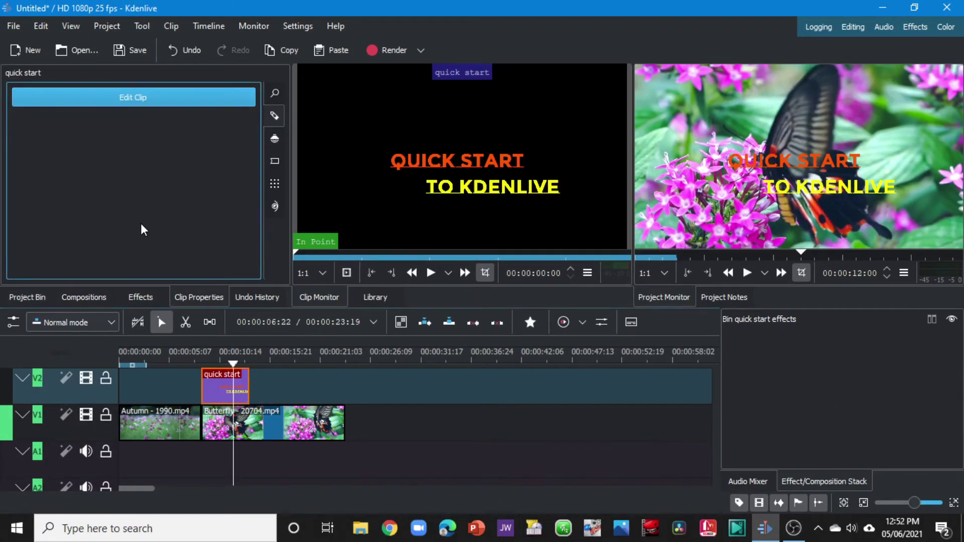
left_click(36, 299)
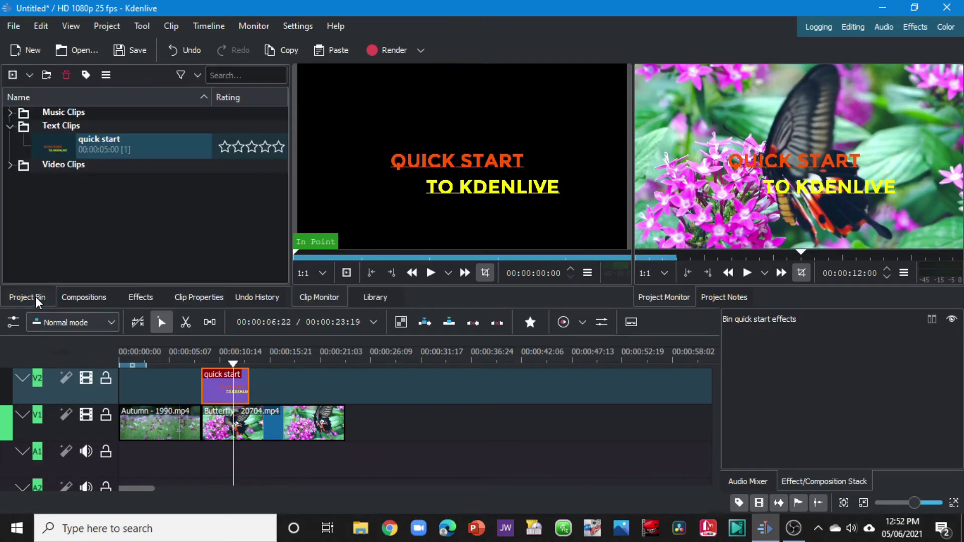
left_click(10, 126)
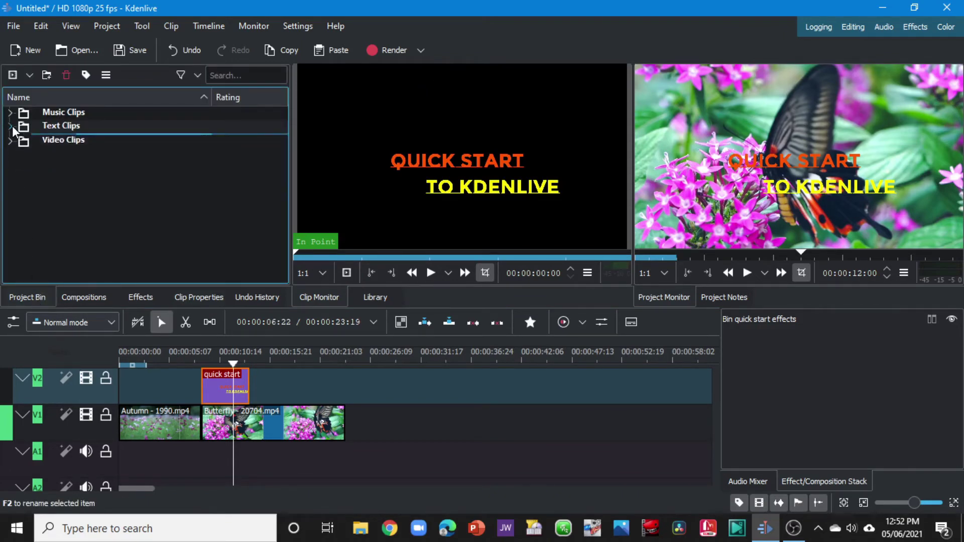
Step: Drag Amber-Glow.mp3 from Music Clips to the start of track A1
left_click(10, 113)
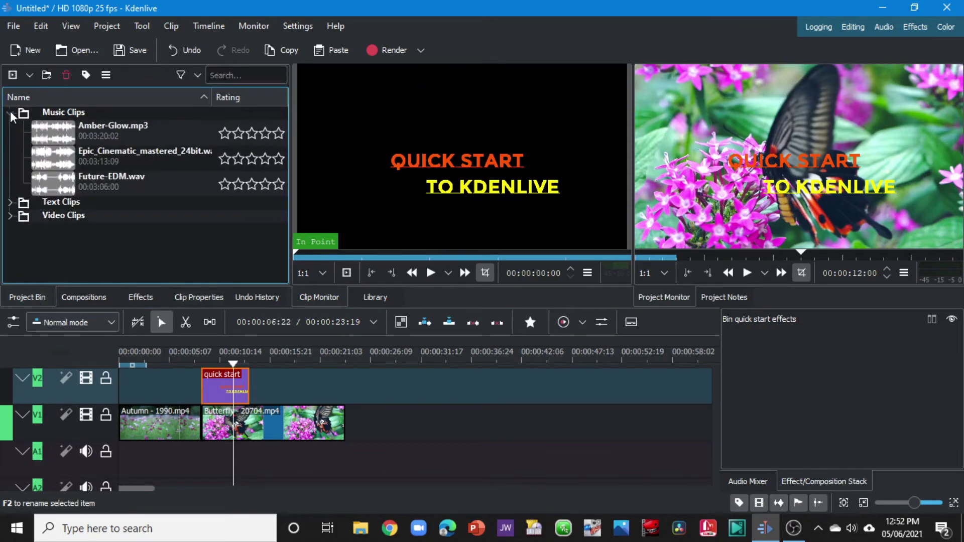
left_click(44, 138)
left_click_drag(44, 138, 214, 460)
left_click_drag(210, 422, 275, 422)
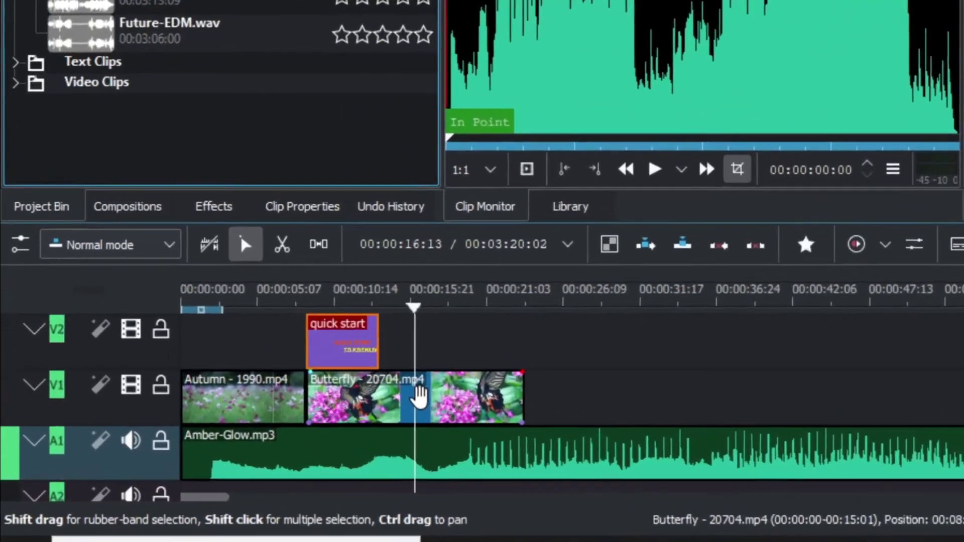
Step: Split the Butterfly clip near 15 seconds, undo the extra cut, and shorten the second part's end
key("x")
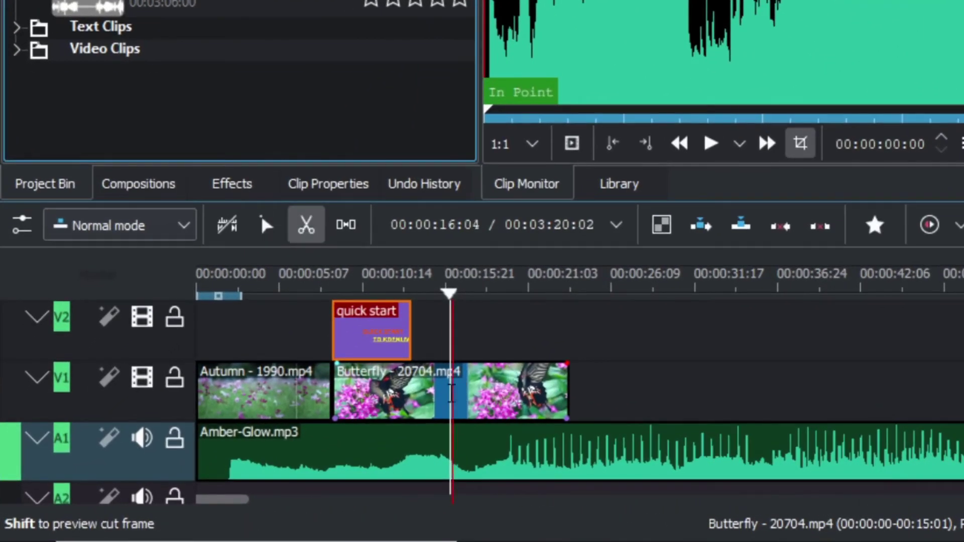
left_click(451, 391)
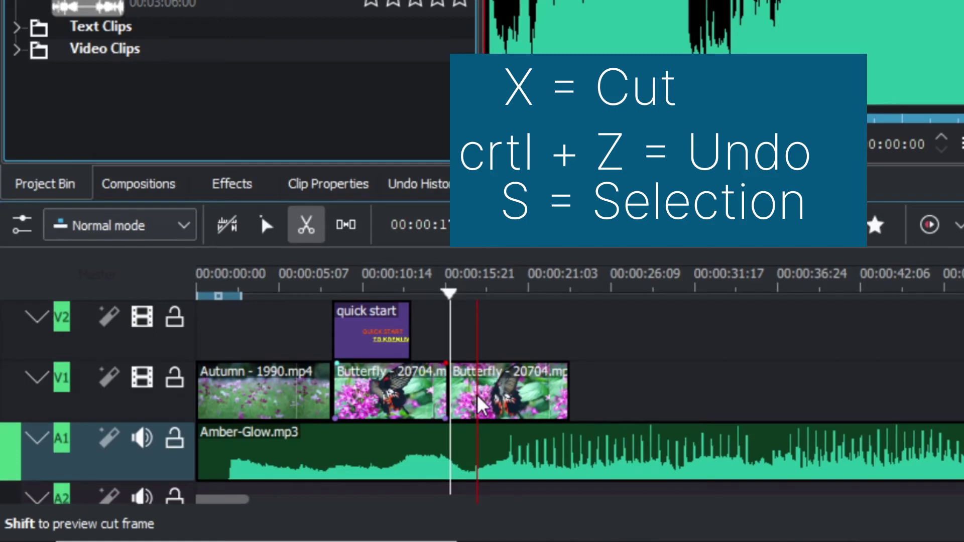
left_click(477, 402)
left_click(515, 402)
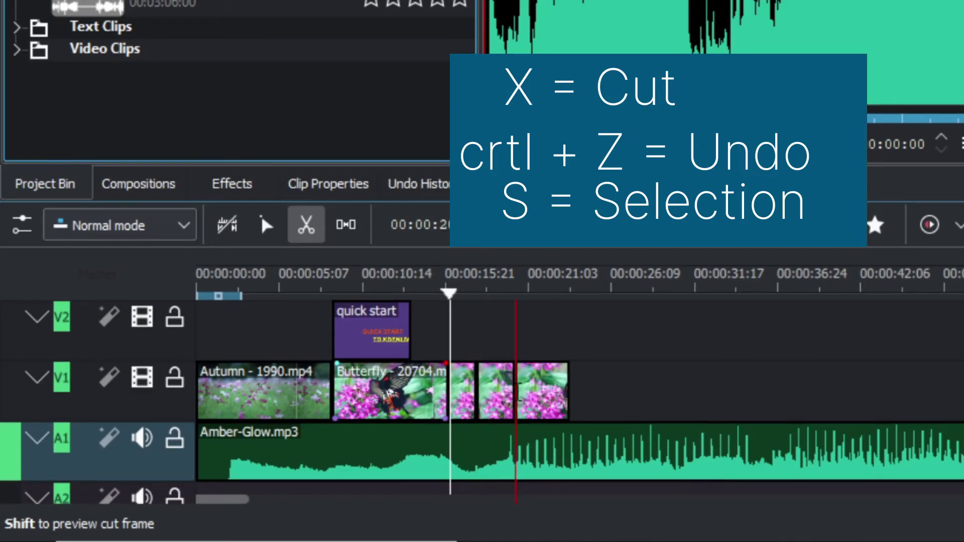
key("ctrl+z")
key("ctrl+z")
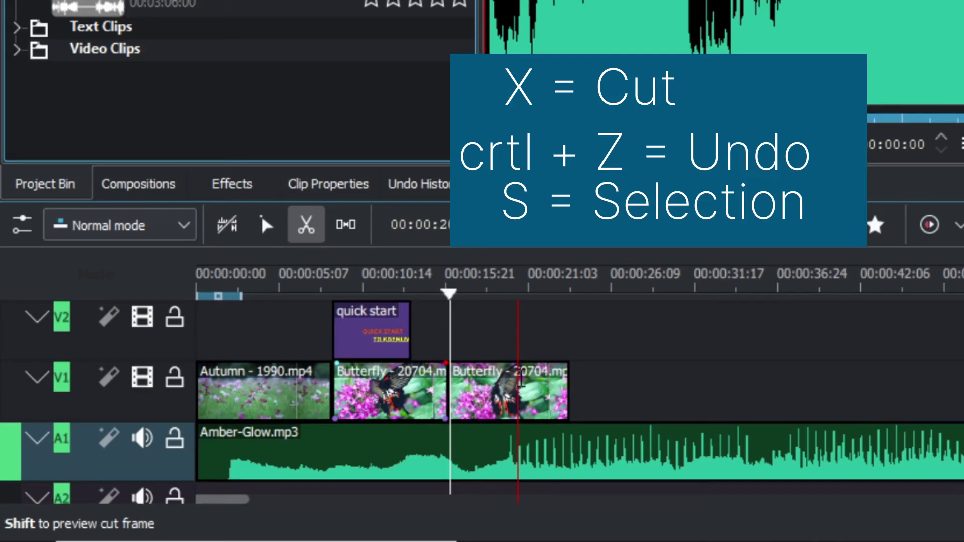
key("s")
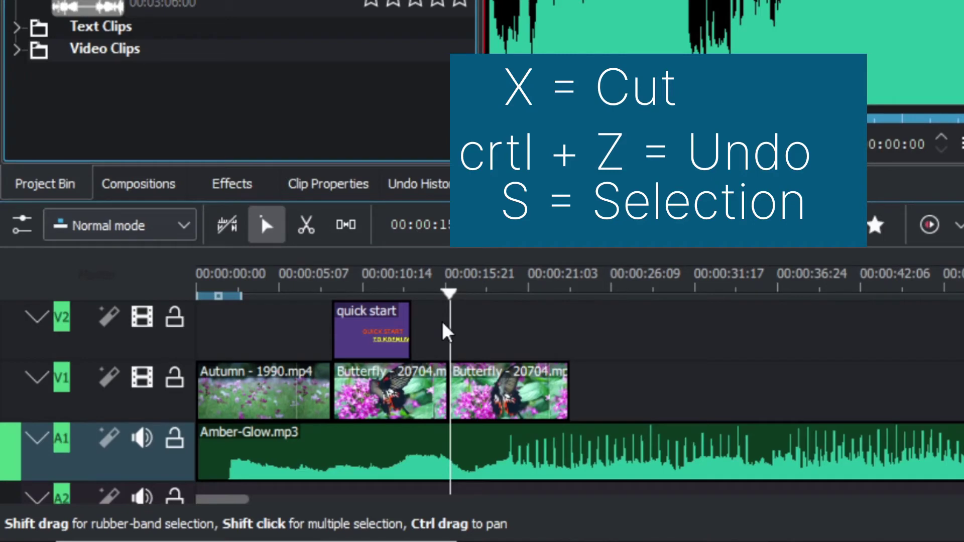
mouse_move(568, 382)
left_mouse_down()
mouse_move(510, 382)
mouse_move(567, 382)
left_mouse_up()
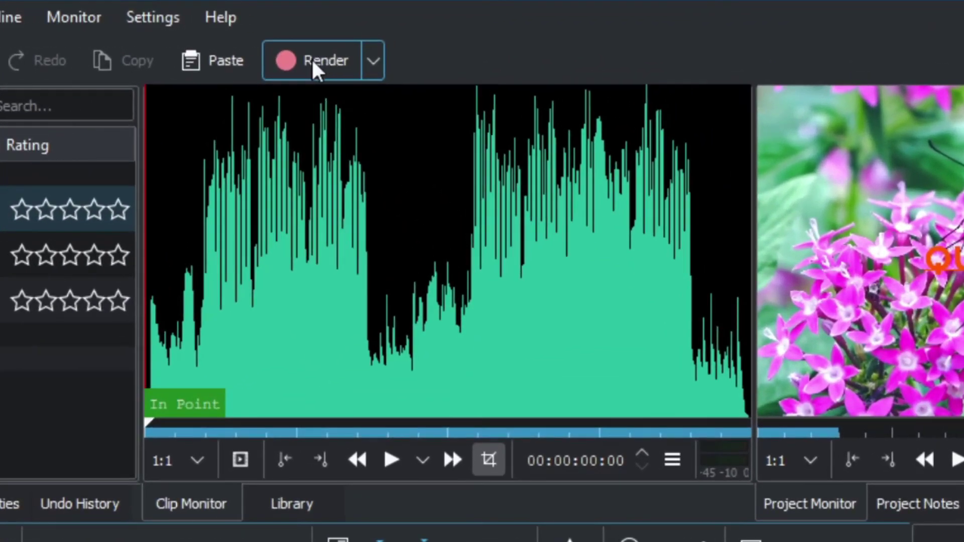
Step: Review the Render dialog's formats and output folder, then close it without changes
left_click(315, 59)
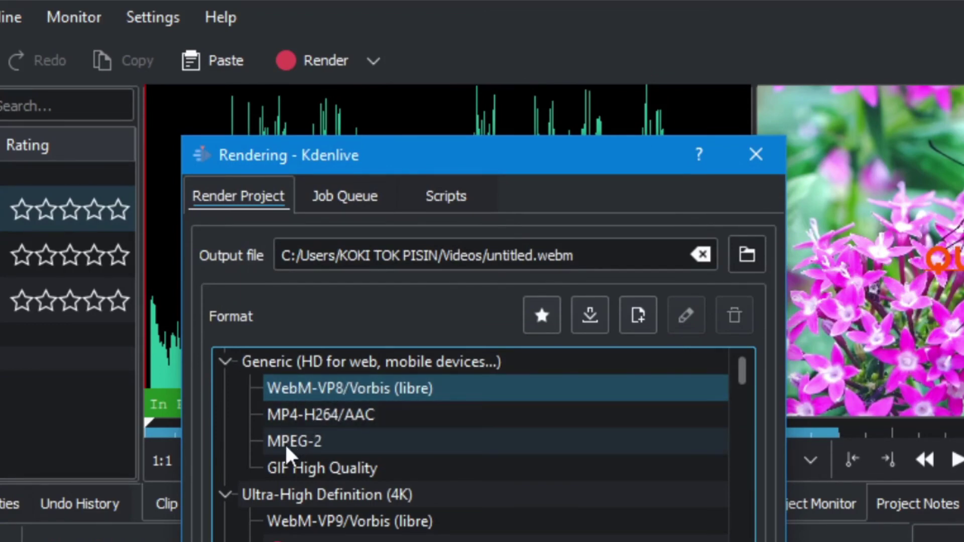
scroll(319, 484, "down", 20)
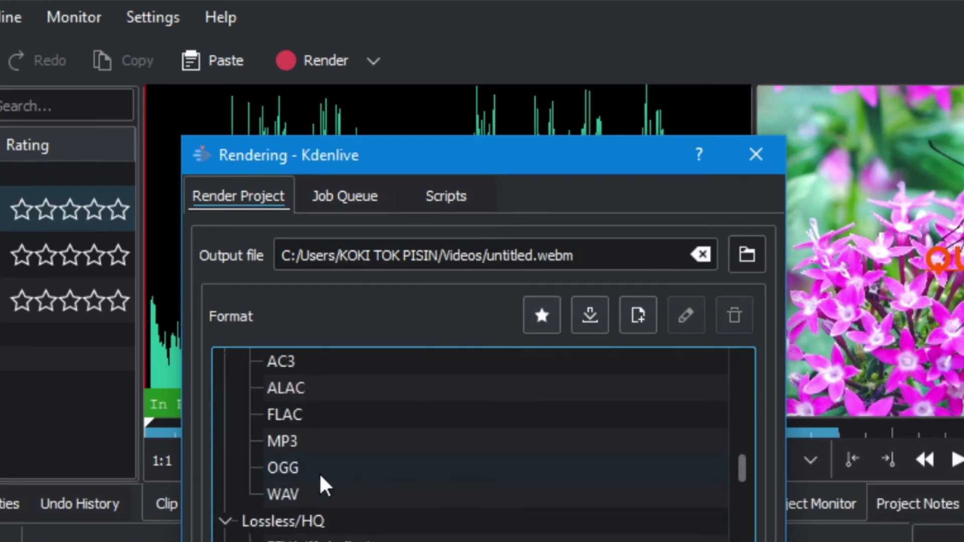
scroll(279, 440, "up", 2)
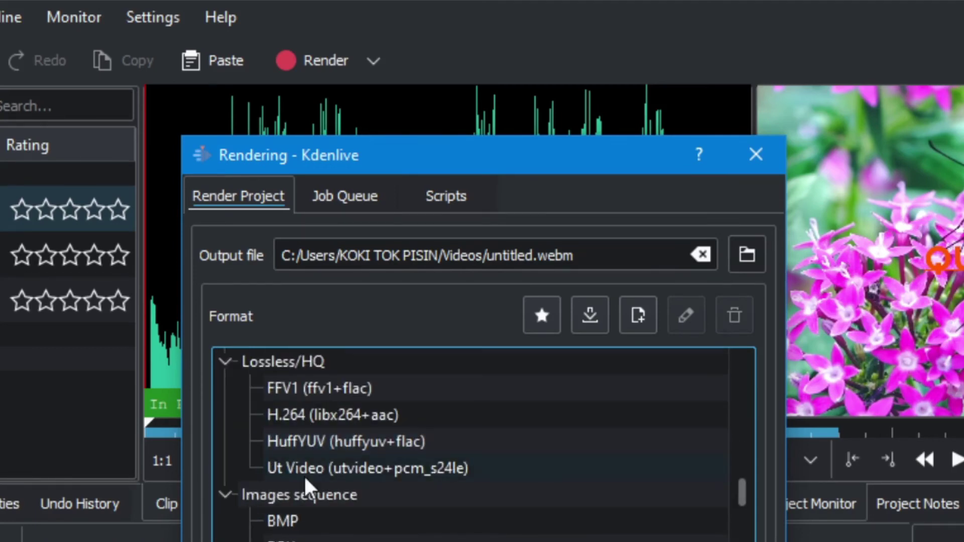
scroll(292, 457, "down", 1)
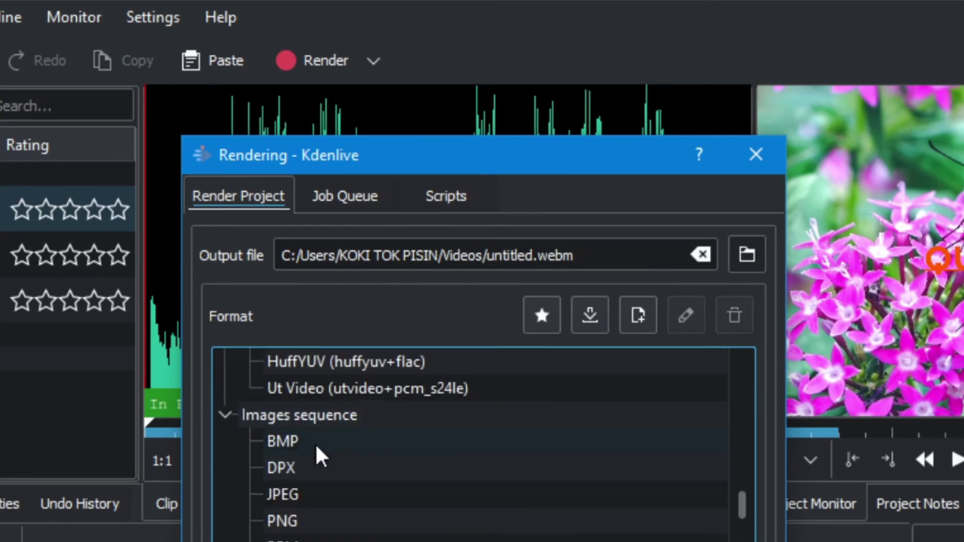
scroll(316, 437, "up", 5)
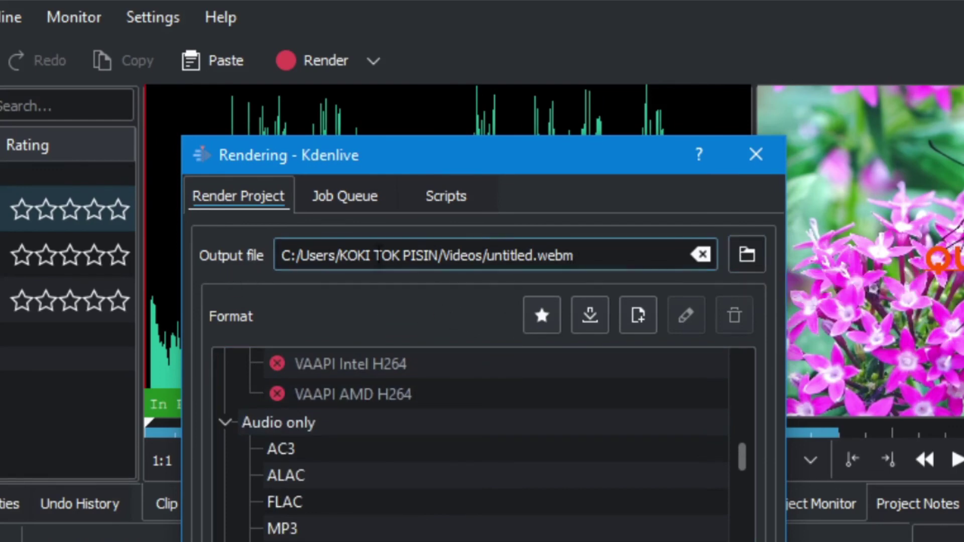
left_click(743, 248)
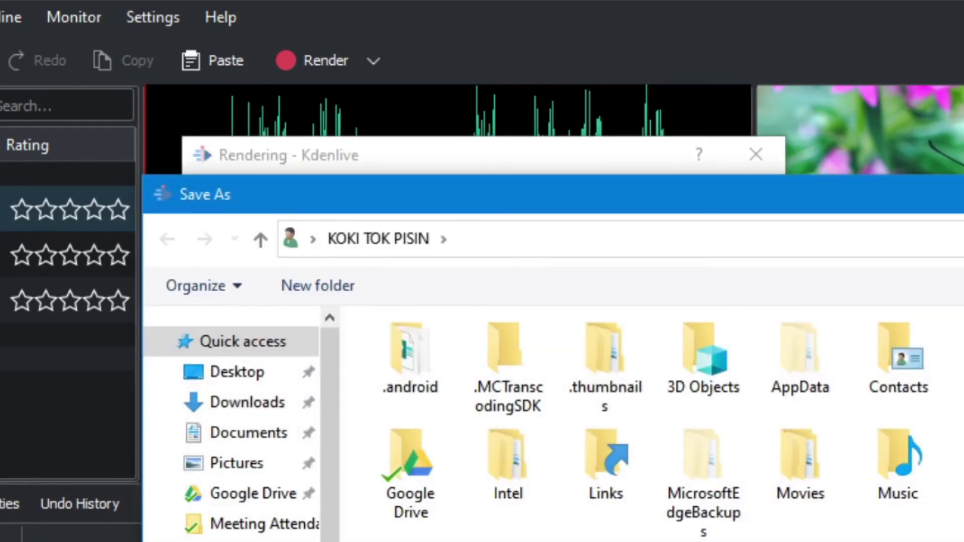
key("Escape")
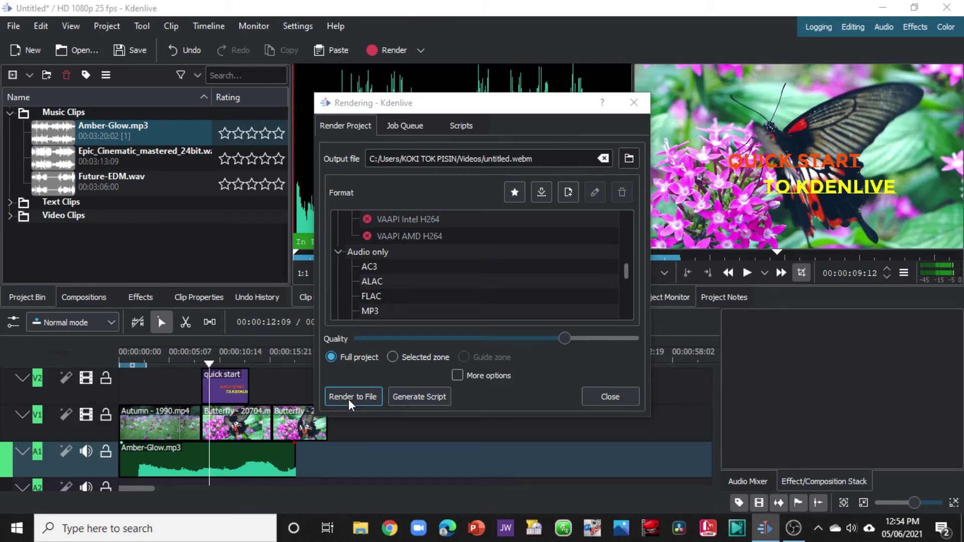
left_click(610, 395)
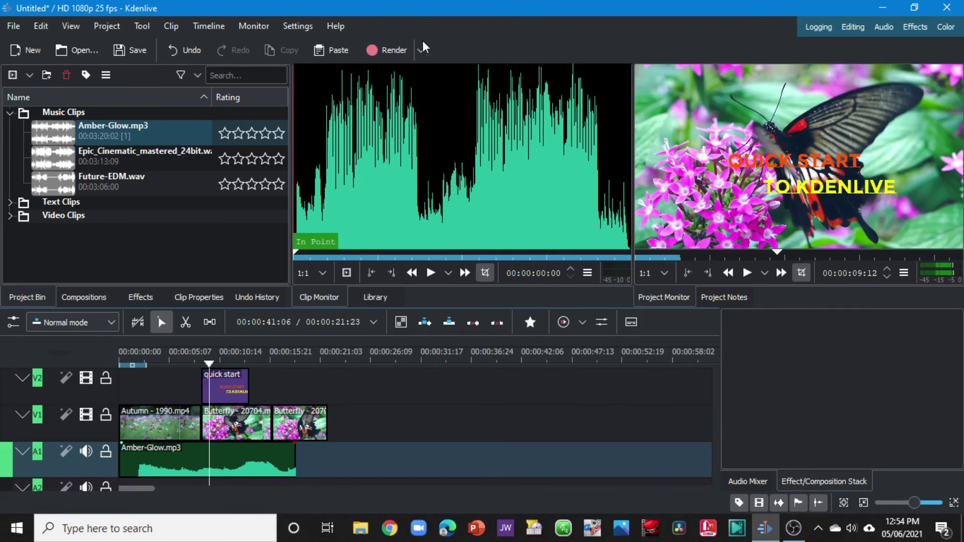
Step: Start a new title clip with a text item moved up-left and changed to 'A'
left_click(107, 26)
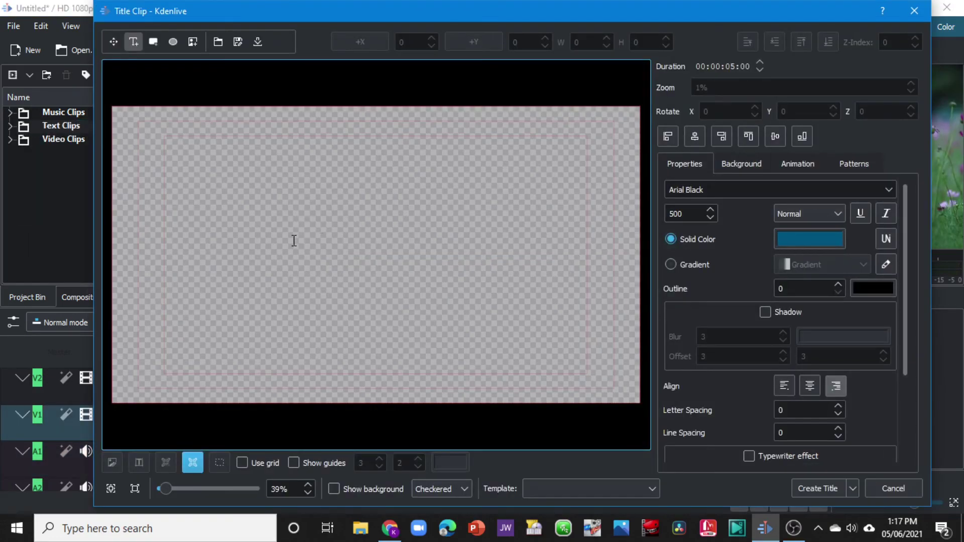
left_click(294, 239)
left_click_drag(364, 274, 272, 240)
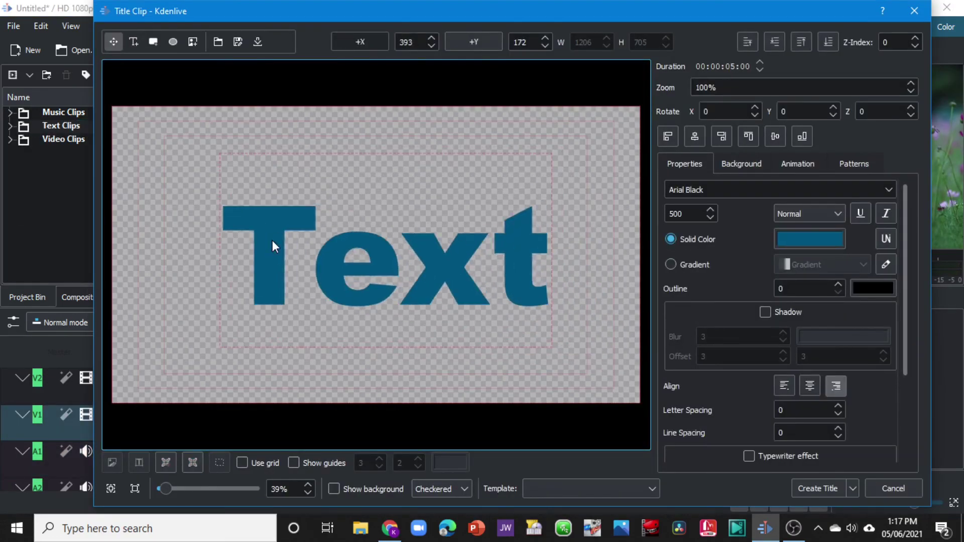
double_click(272, 240)
type("A")
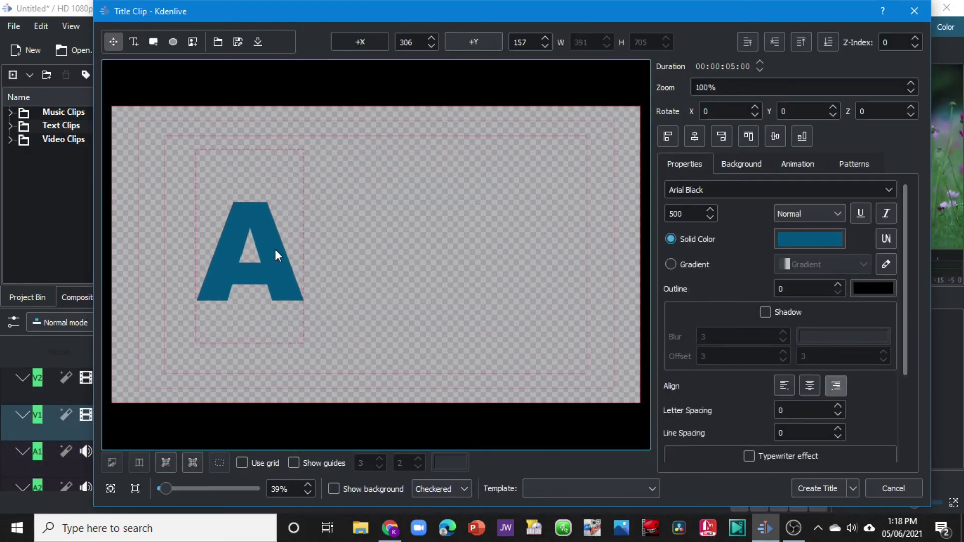